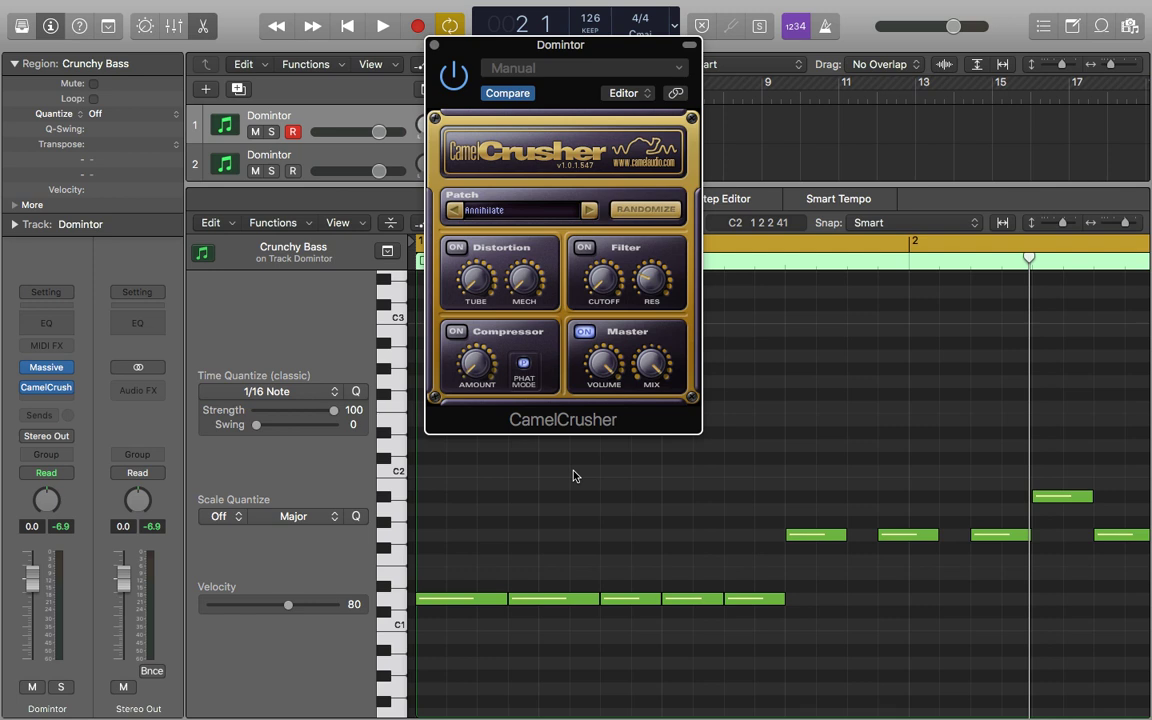
- Look over the CamelCrusher patch list, keeping the Annihilate patch, and audition the bass loop without distortion
click(483, 208)
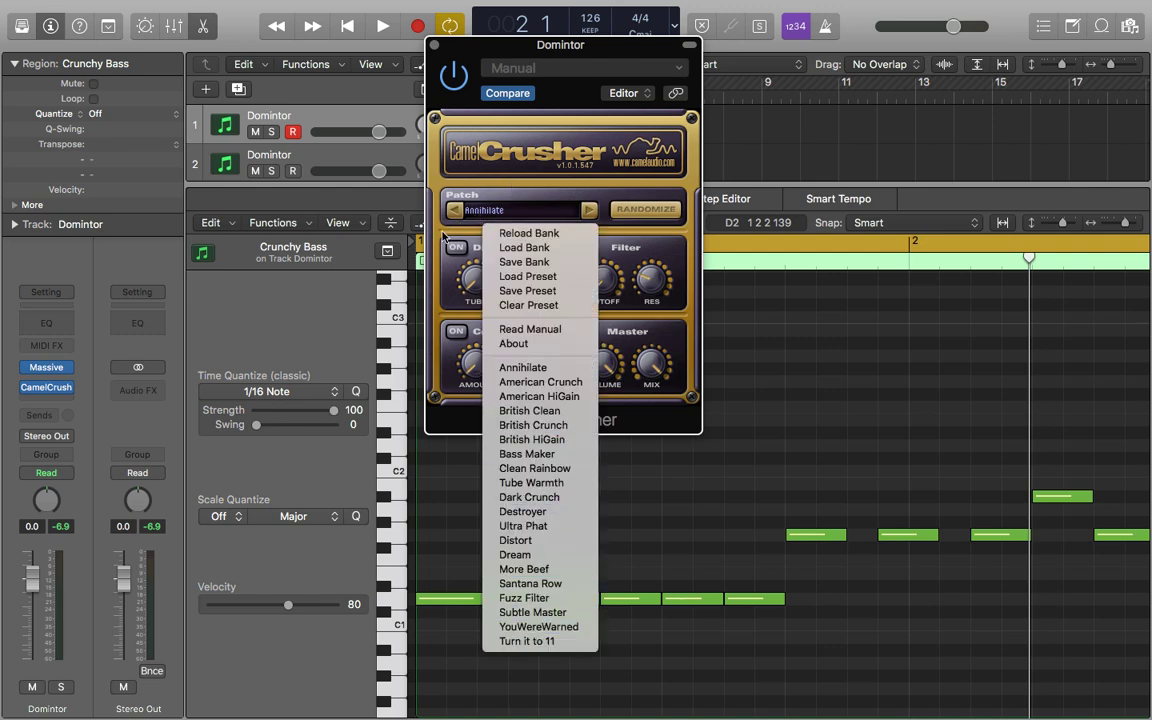
click(443, 234)
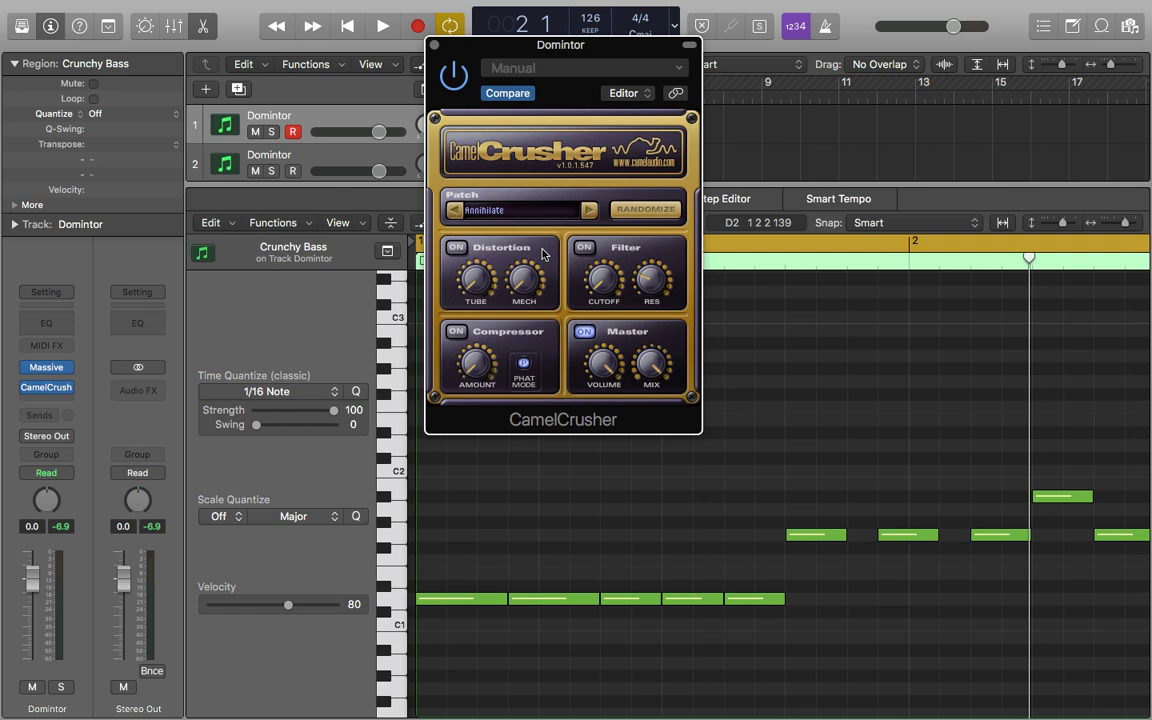
key(space)
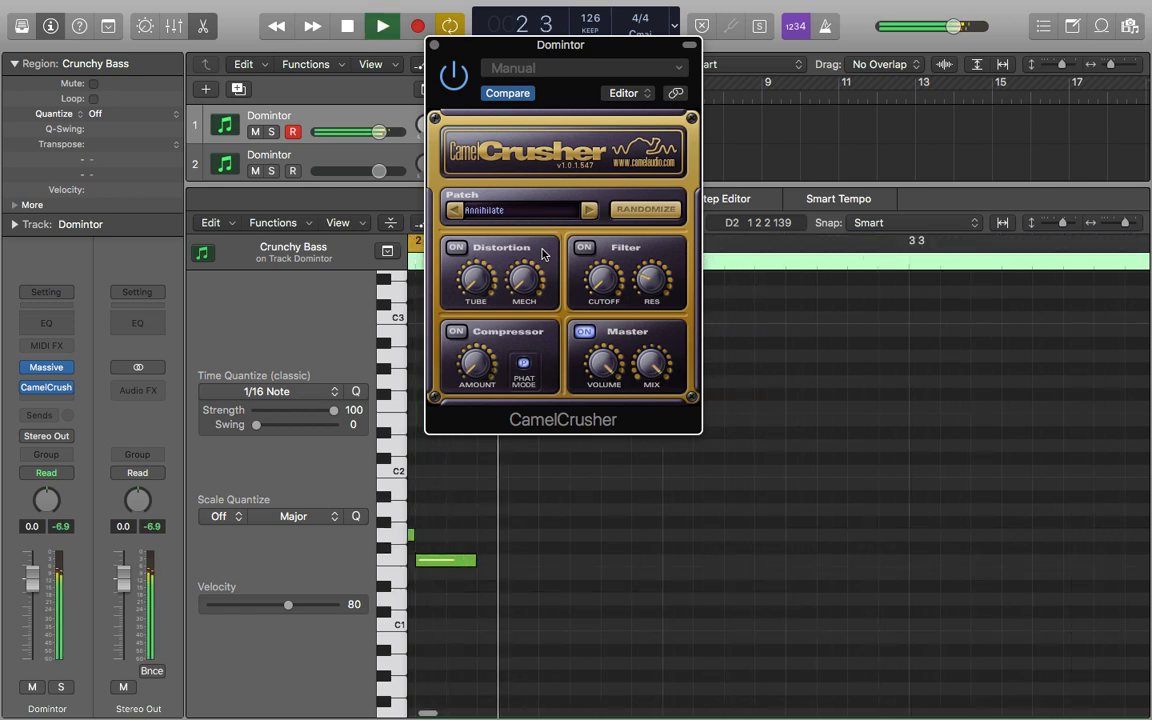
key(space)
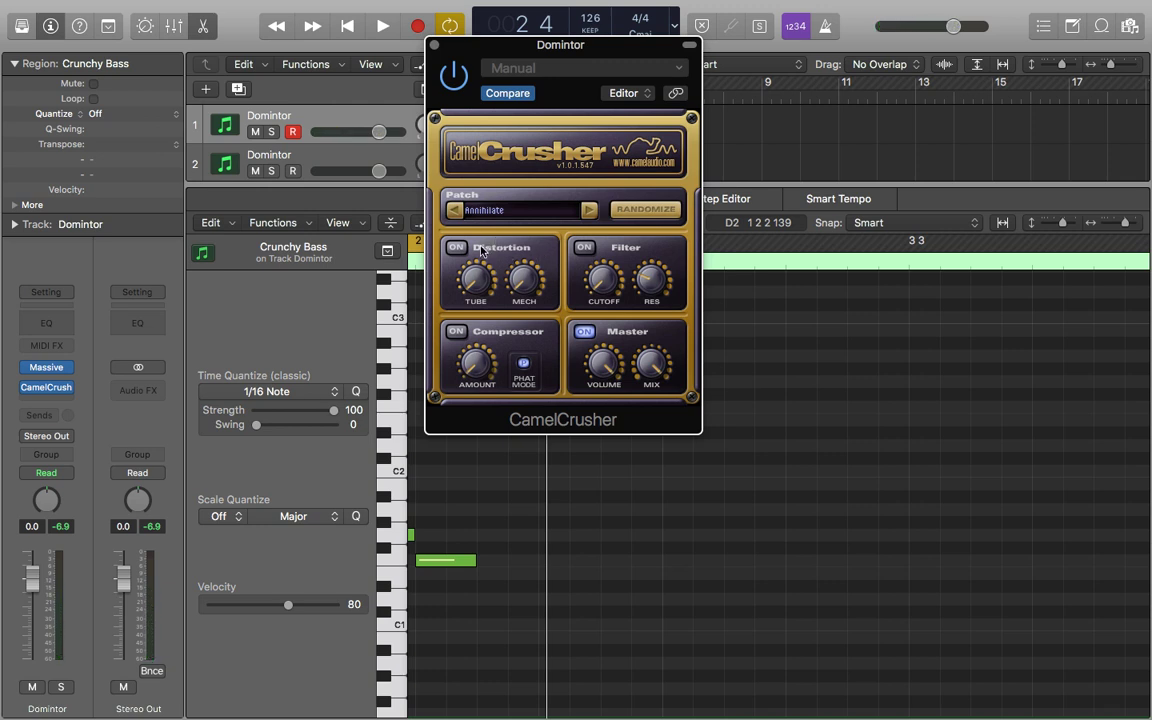
- Turn on the Distortion section and audition the bass loop while varying the Tube amount
click(457, 248)
key(space)
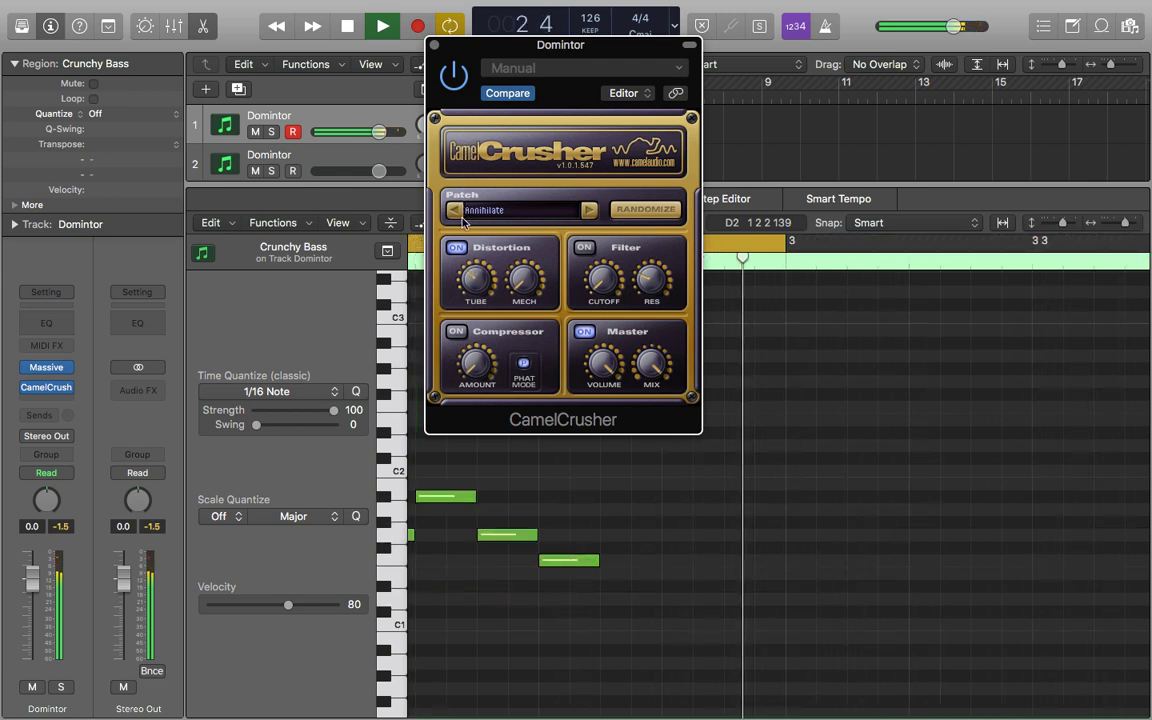
key(space)
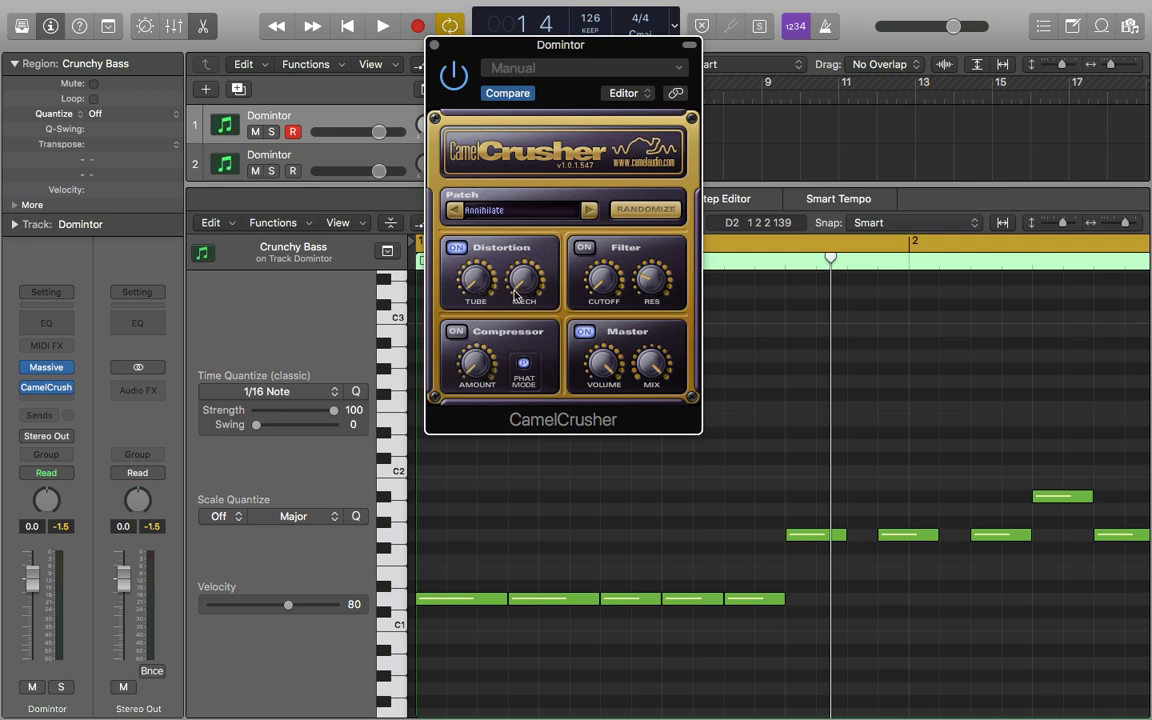
- Raise the Mech distortion in stages while auditioning the bass loop
key(space)
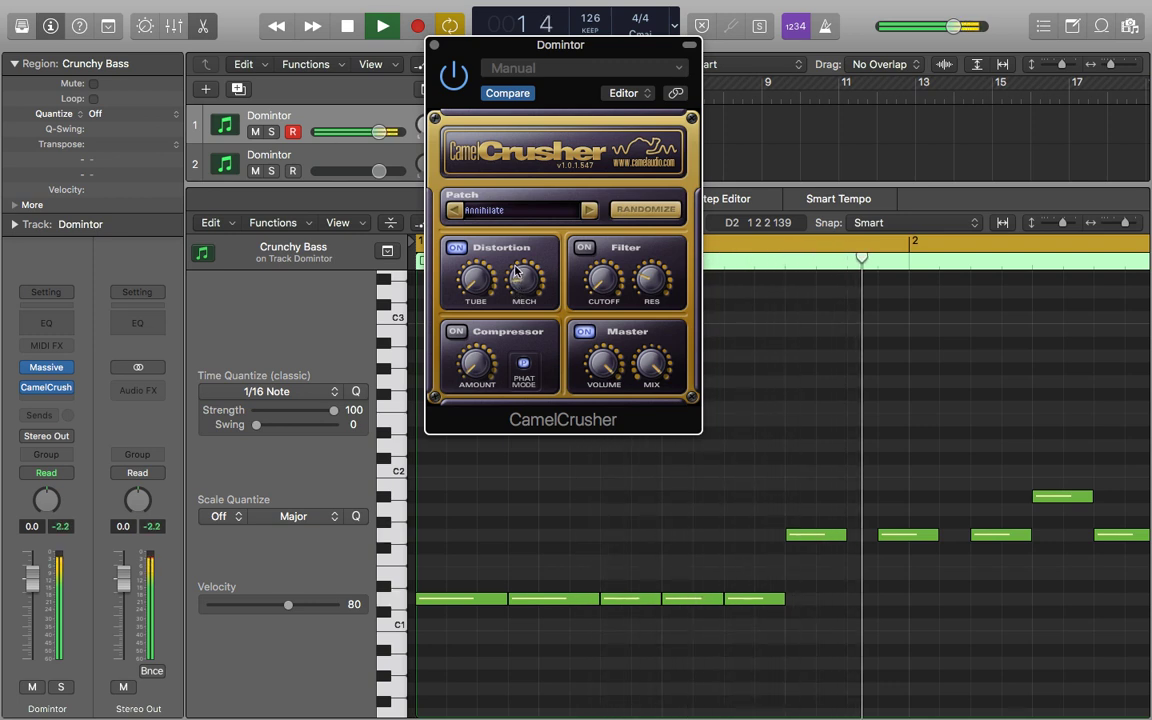
key(space)
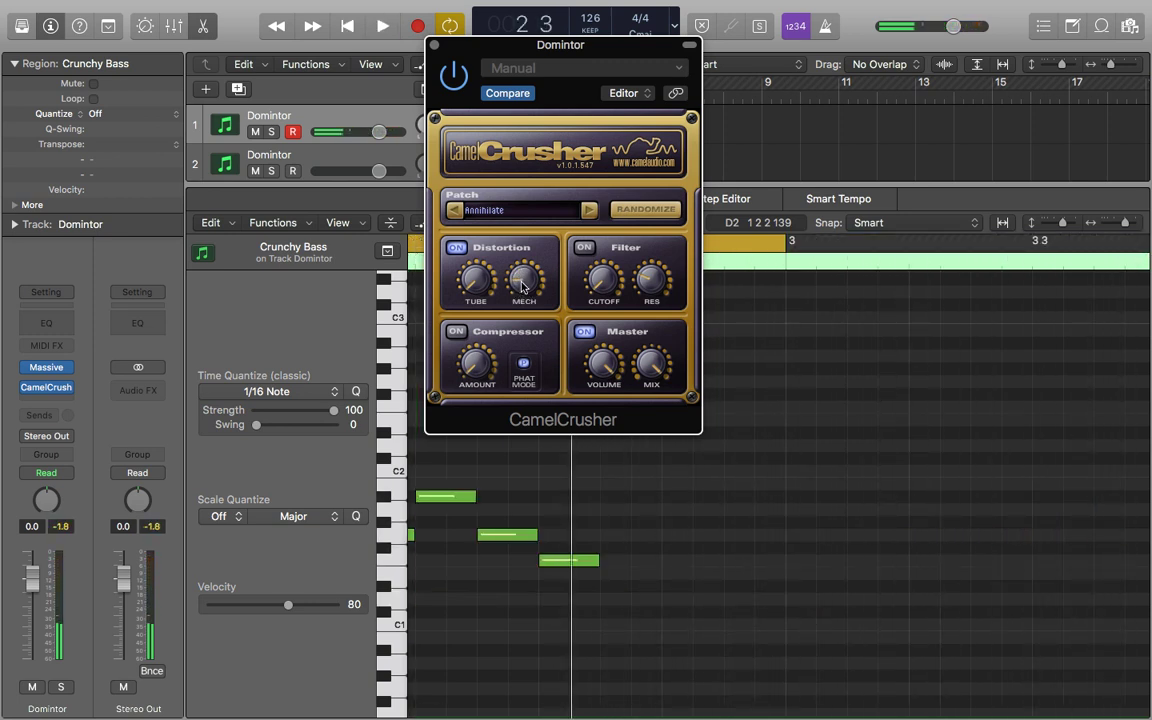
key(space)
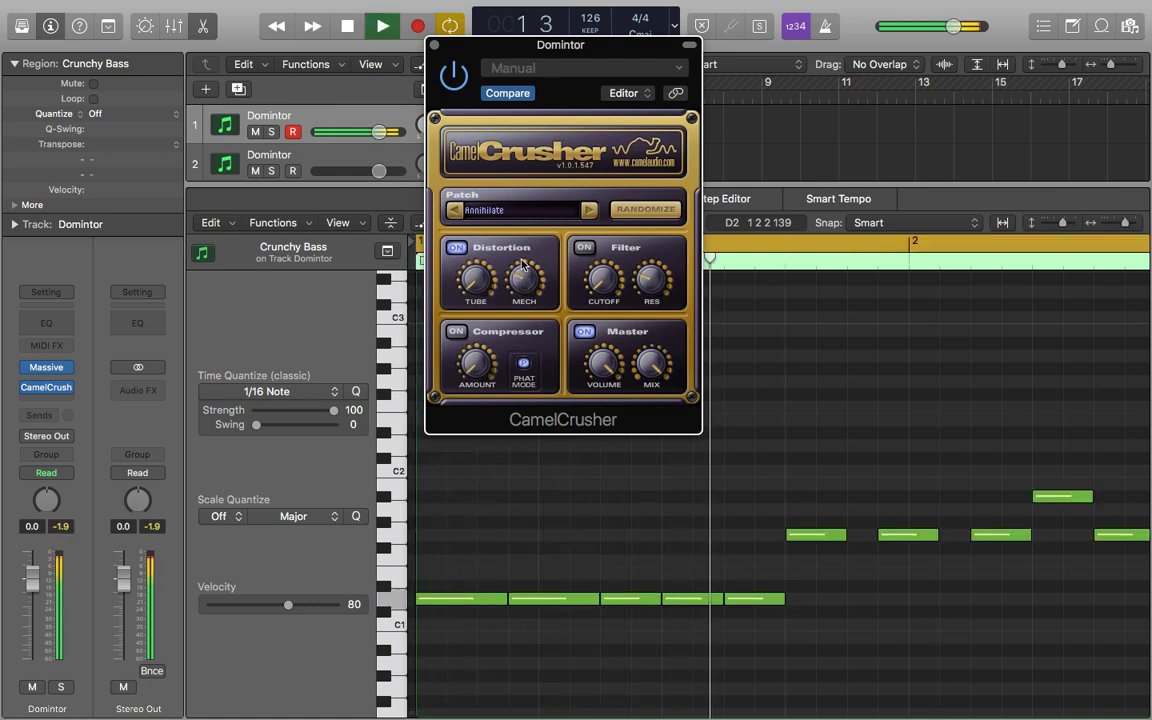
drag(522, 263, 527, 192)
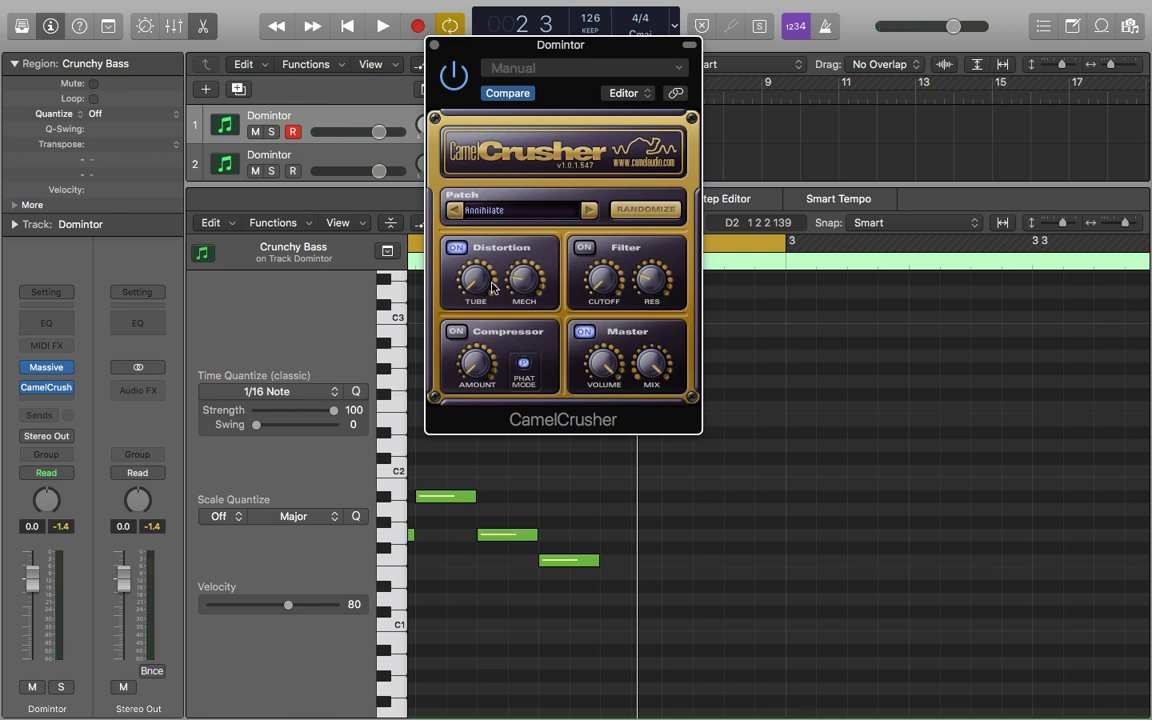
- Raise the Tube amount alongside Mech with the bass loop playing, and turn off the Distortion section
key(space)
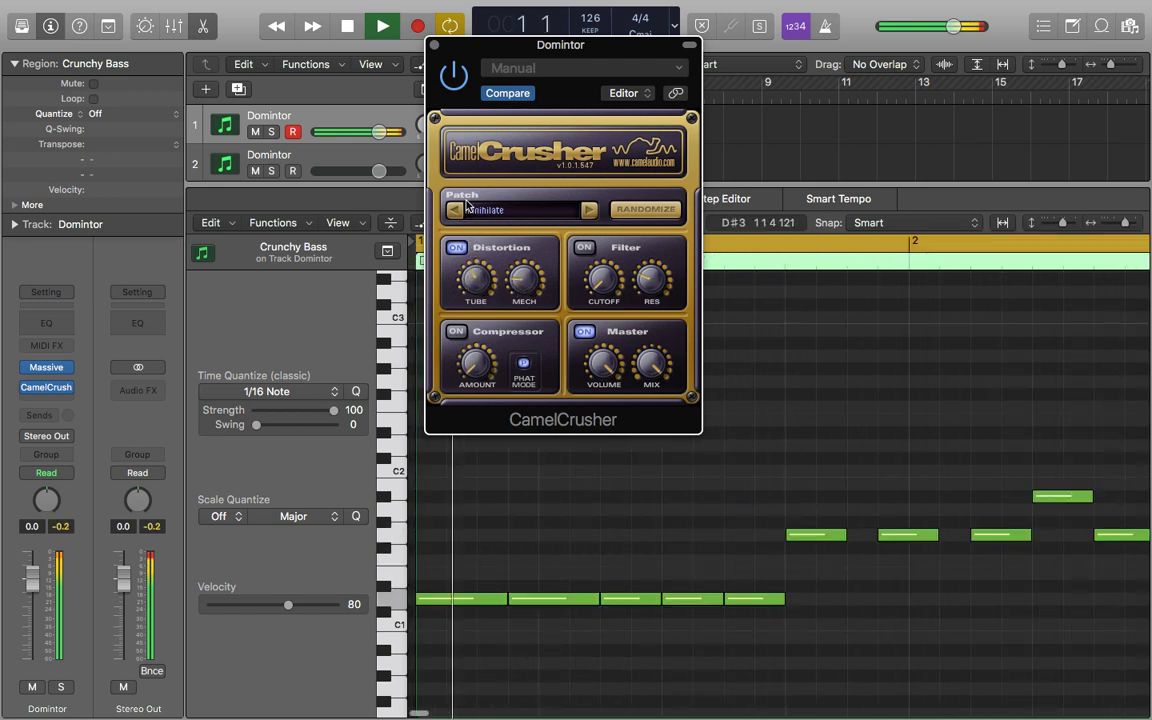
key(space)
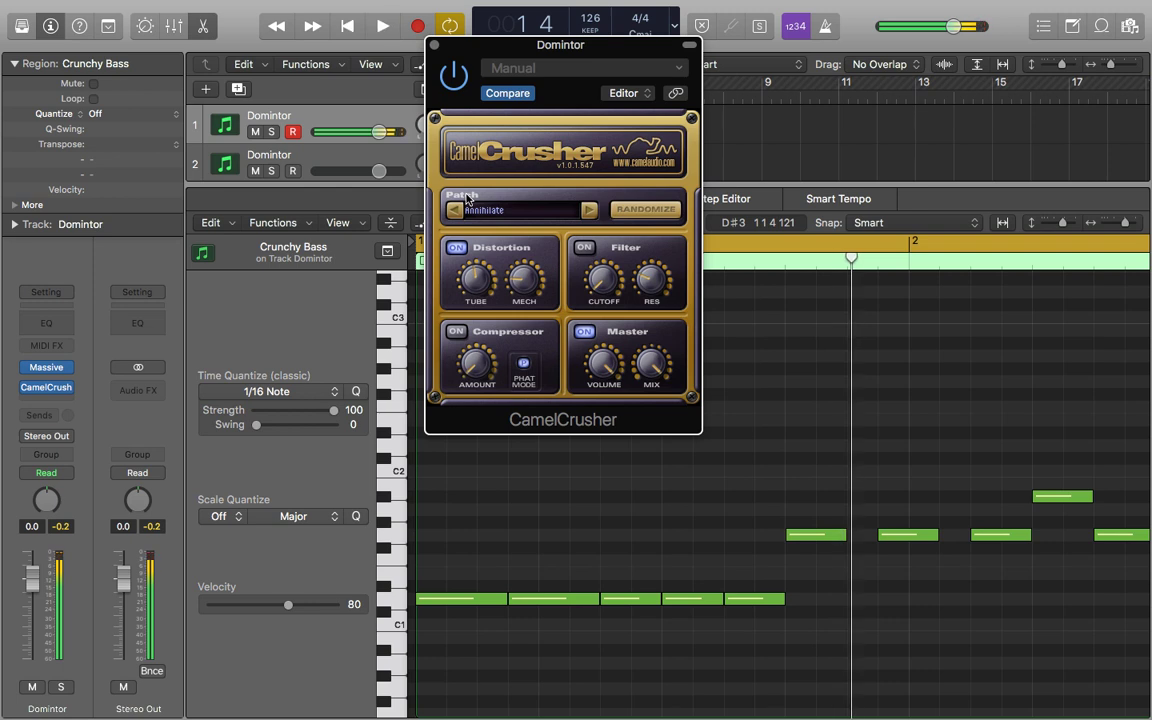
click(457, 248)
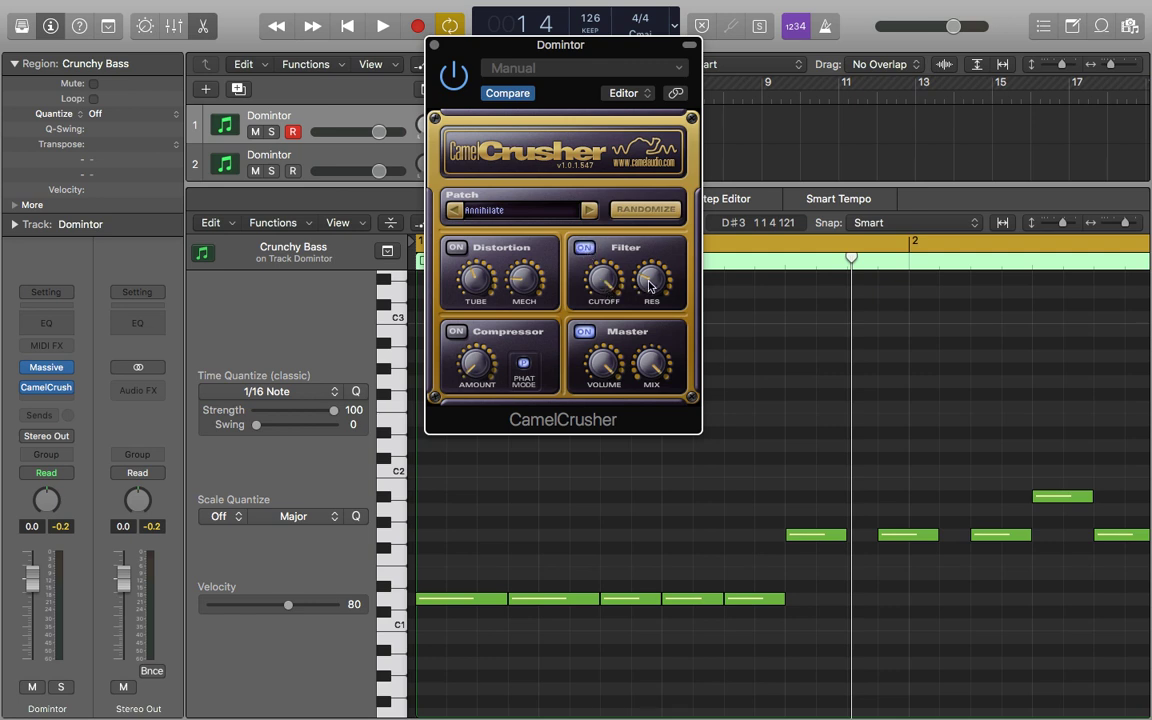
- Turn on the Filter section with minimum resonance and audition the bass loop while adjusting the Cutoff
click(583, 247)
key(space)
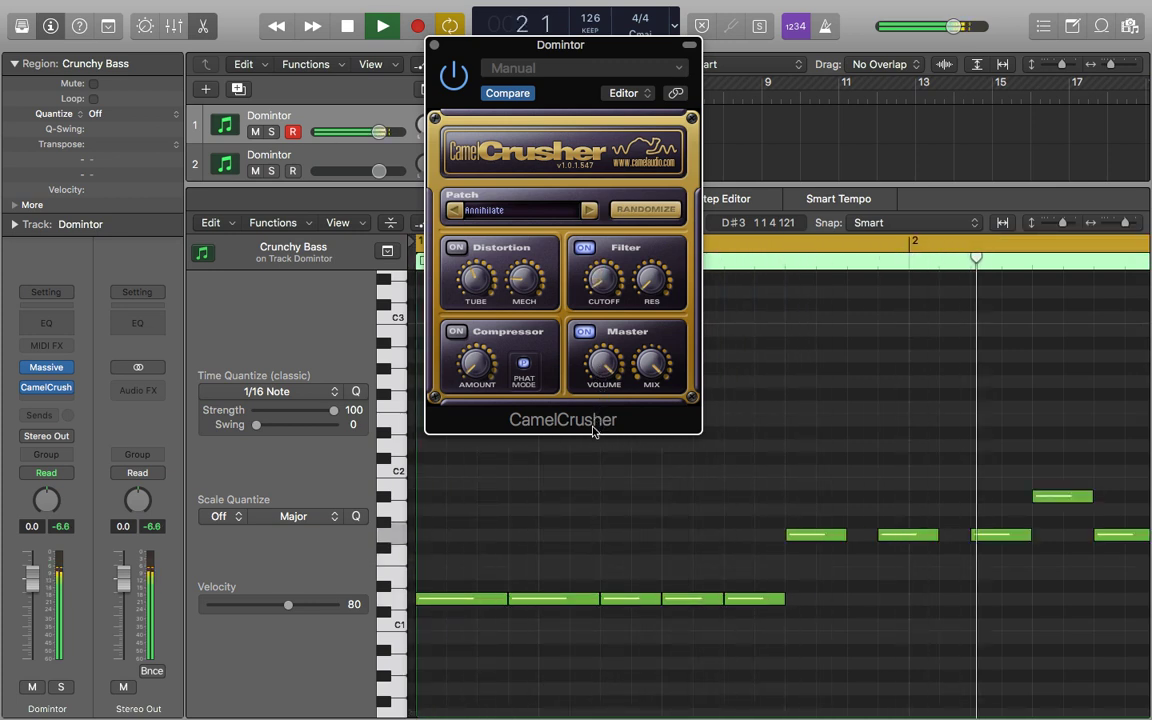
key(space)
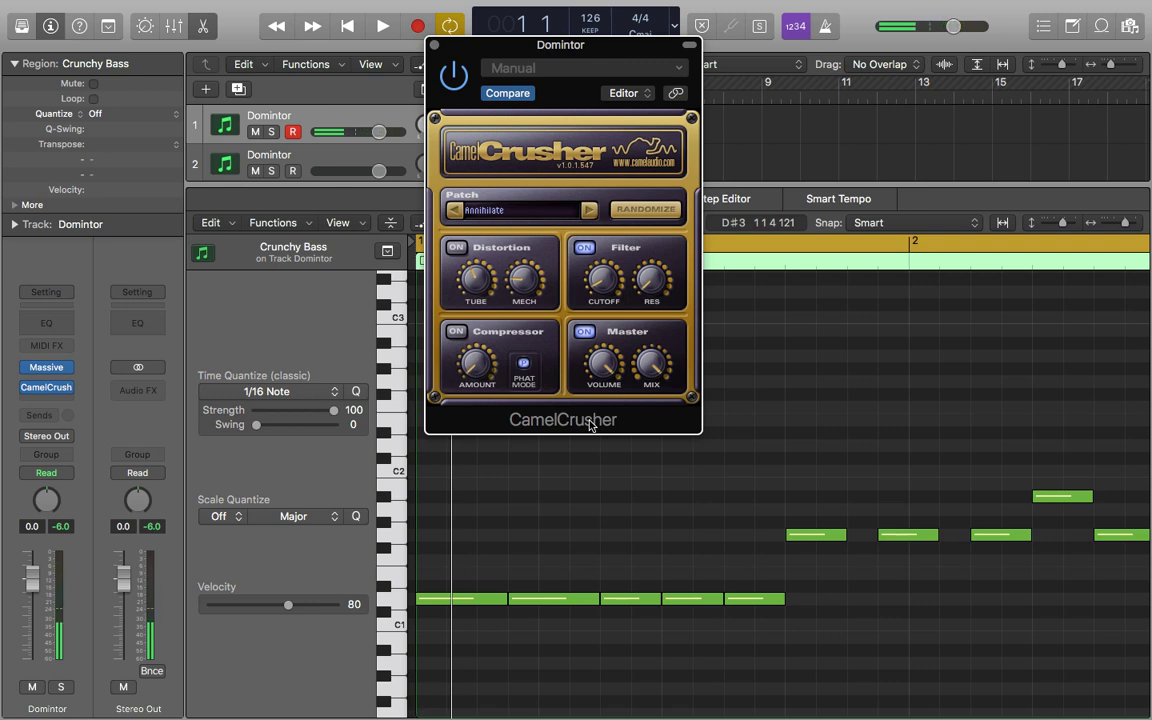
key(space)
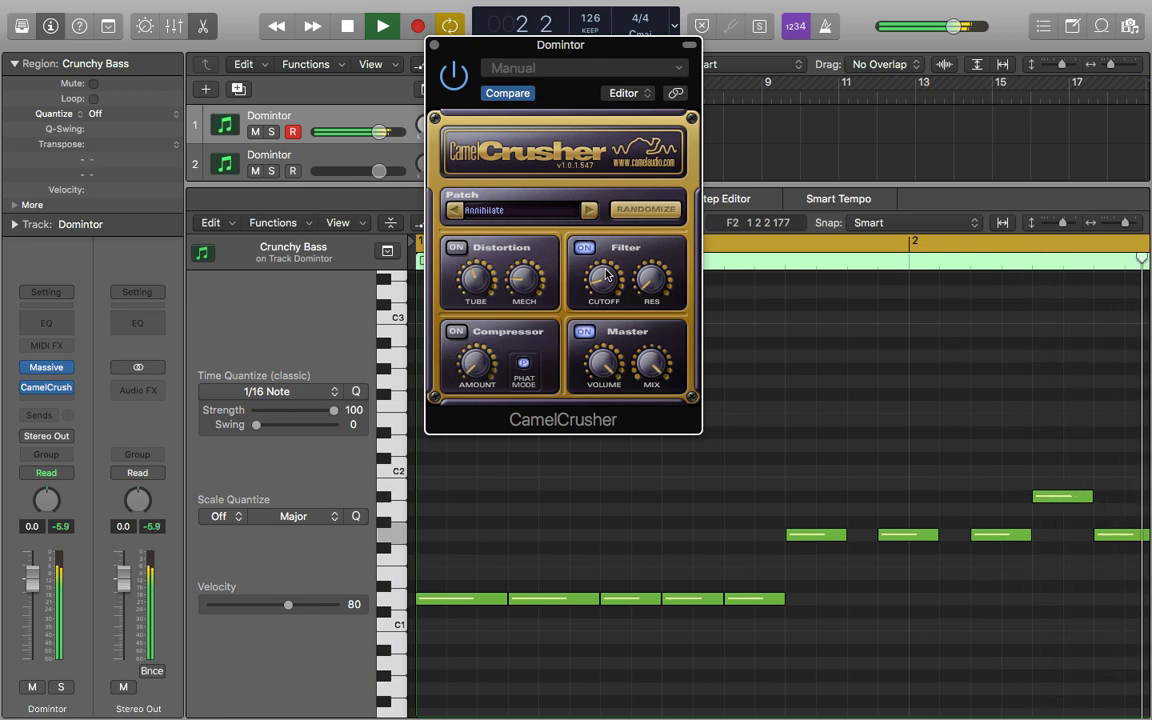
key(space)
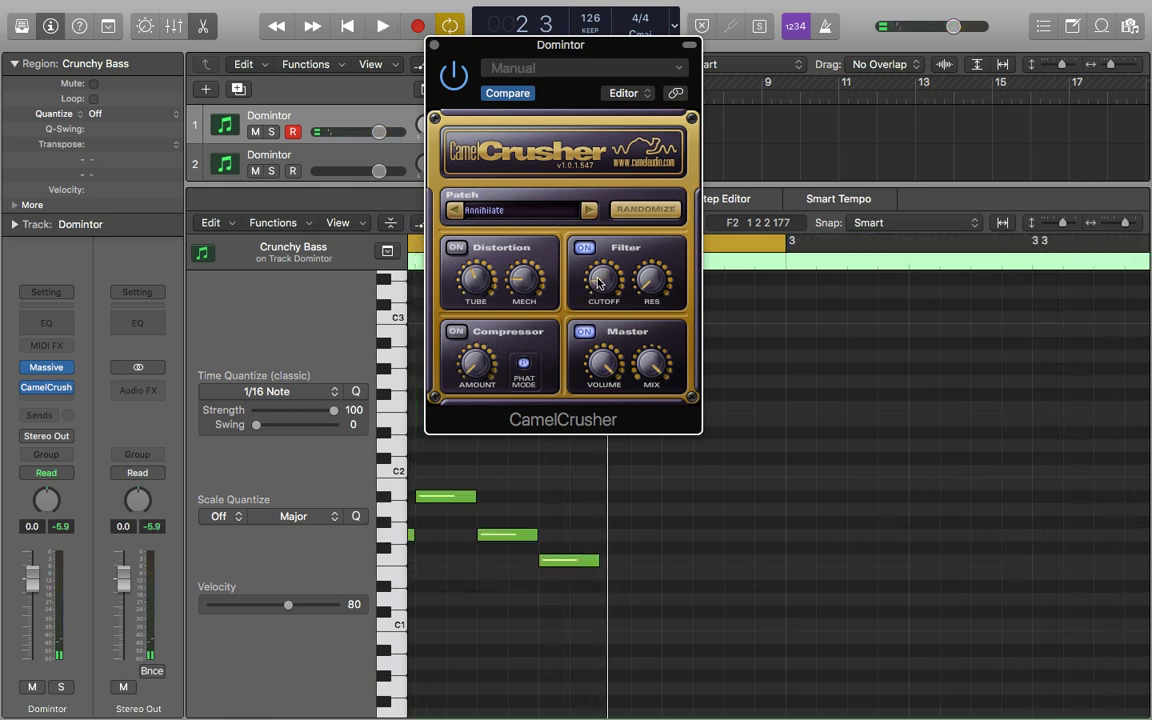
key(space)
click(384, 274)
key(space)
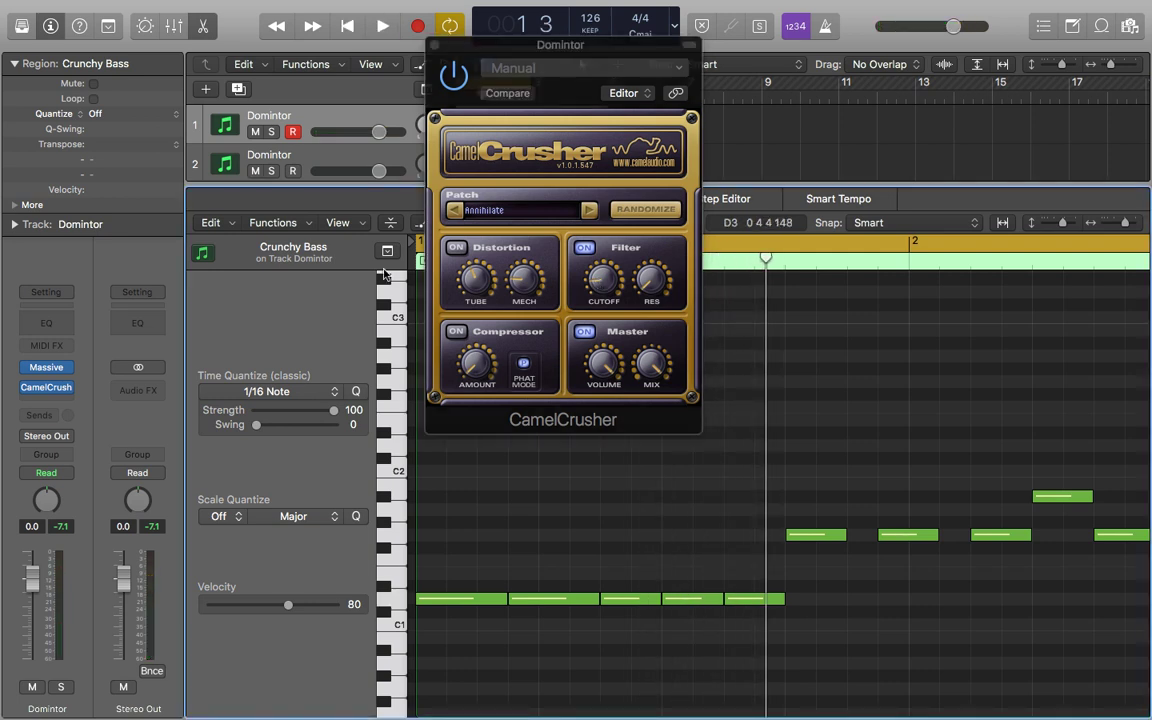
- Insert a Channel EQ on the Domintor track, enable its high-cut band and sweep it down from 20000 Hz
click(70, 322)
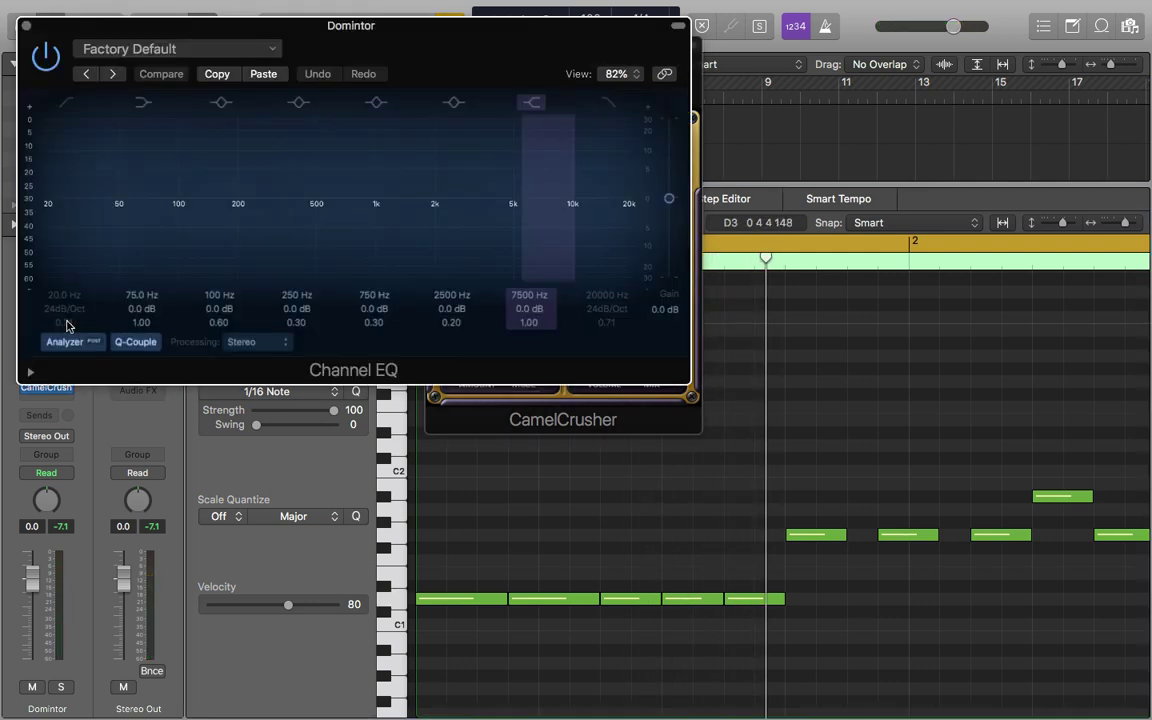
click(608, 102)
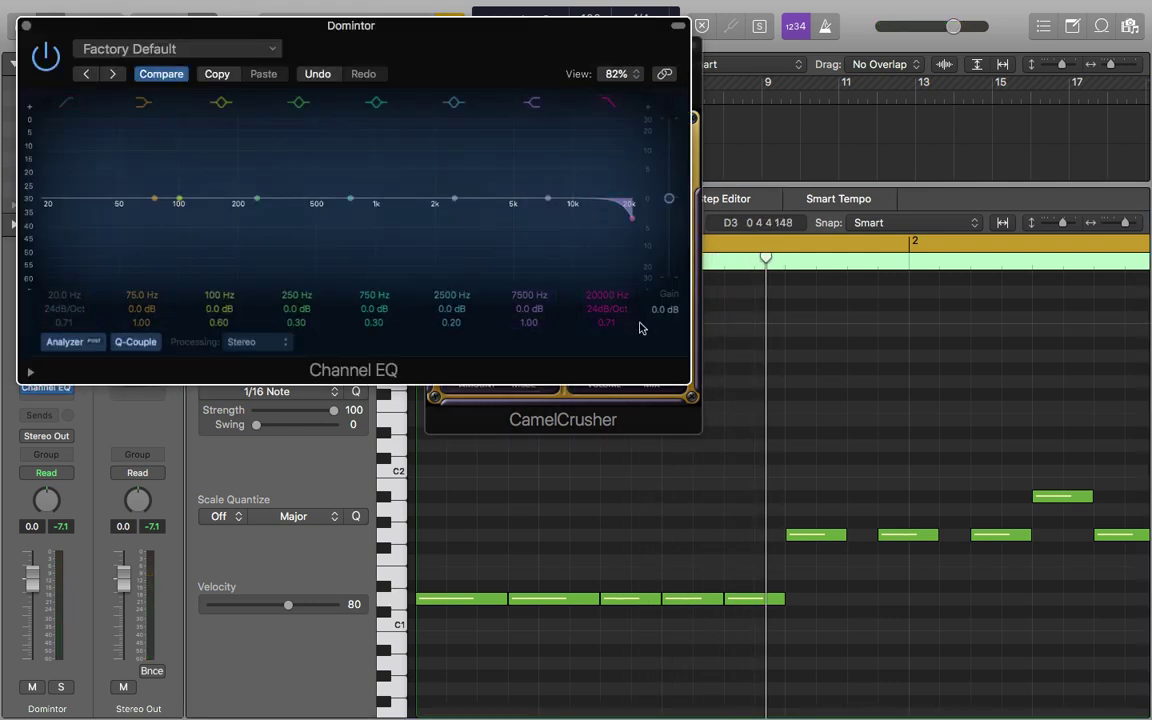
drag(631, 217, 226, 217)
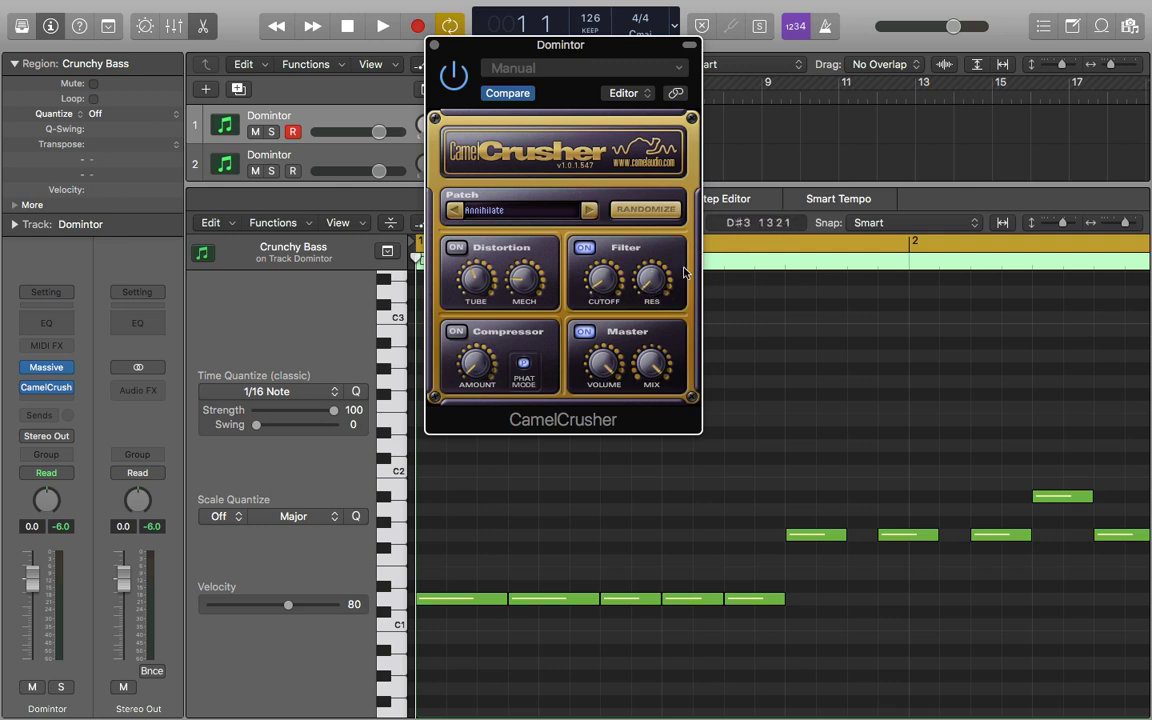
- Raise the filter's Res amount with a low cutoff while auditioning the bass loop
key(space)
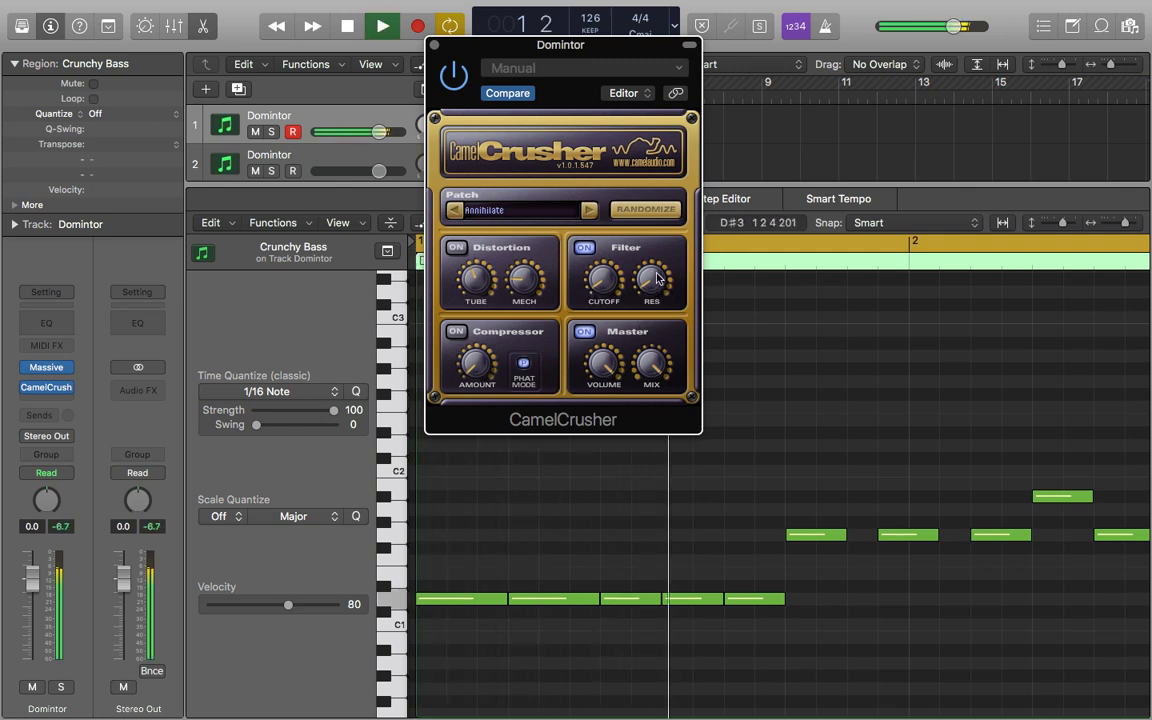
click(645, 212)
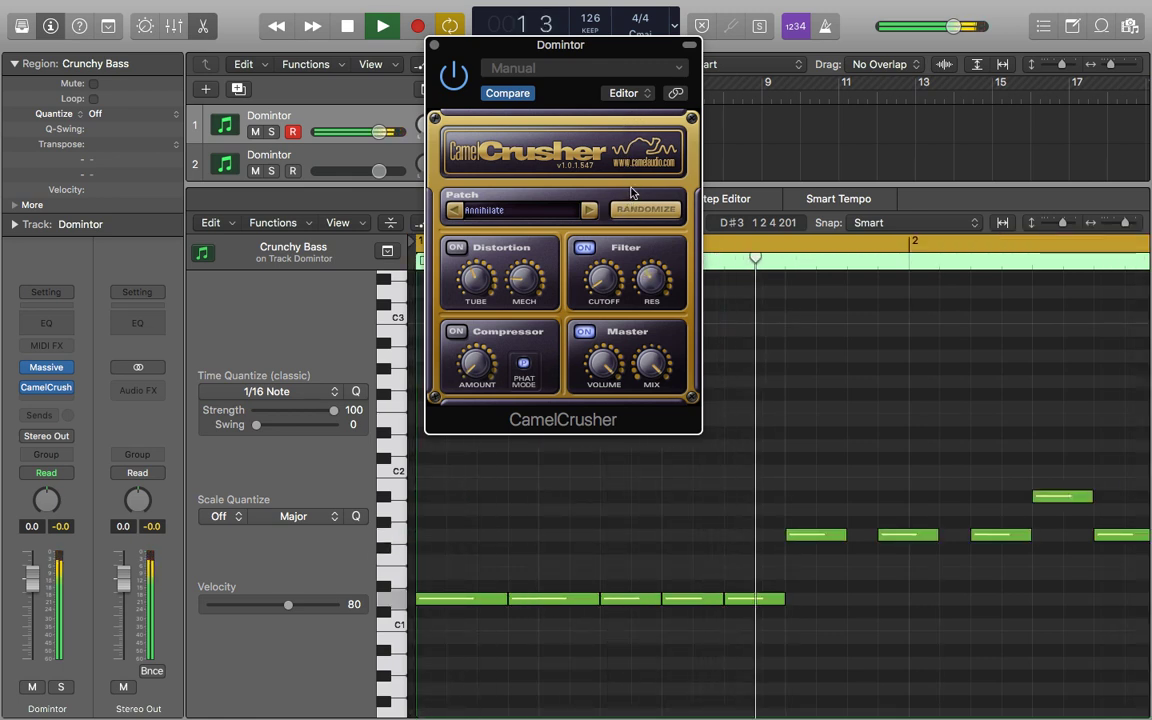
key(space)
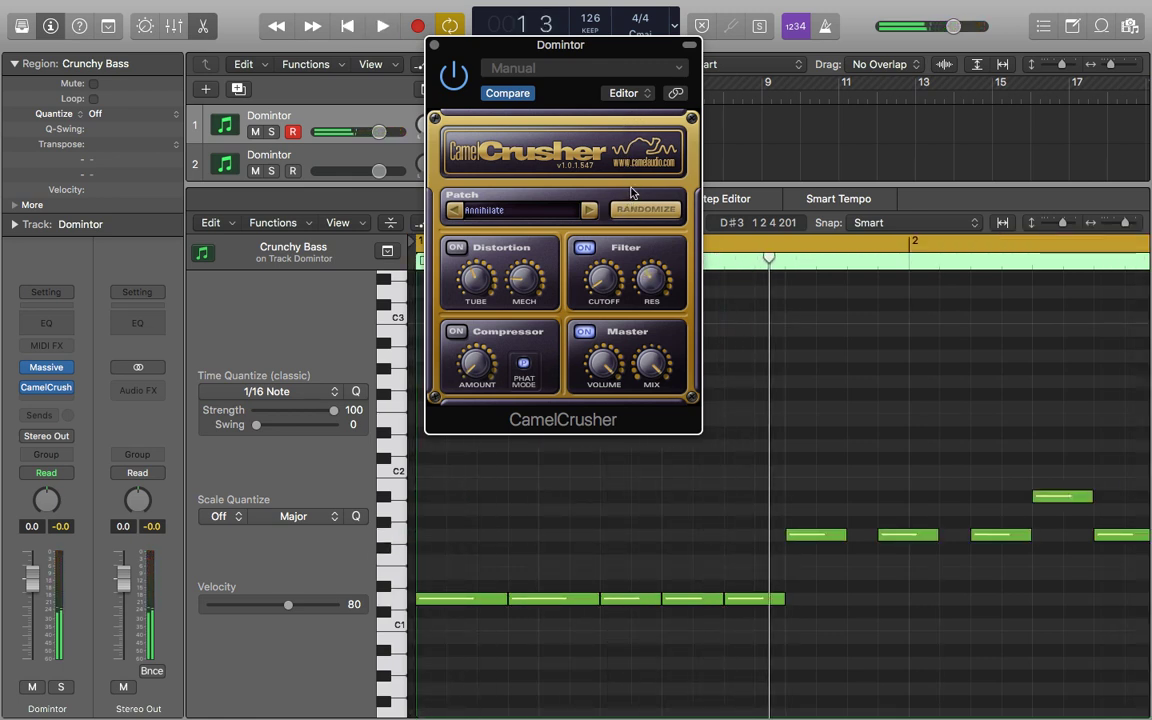
- Turn on the Compressor with Phat Mode off and audition the bass loop at different compression amounts
click(456, 333)
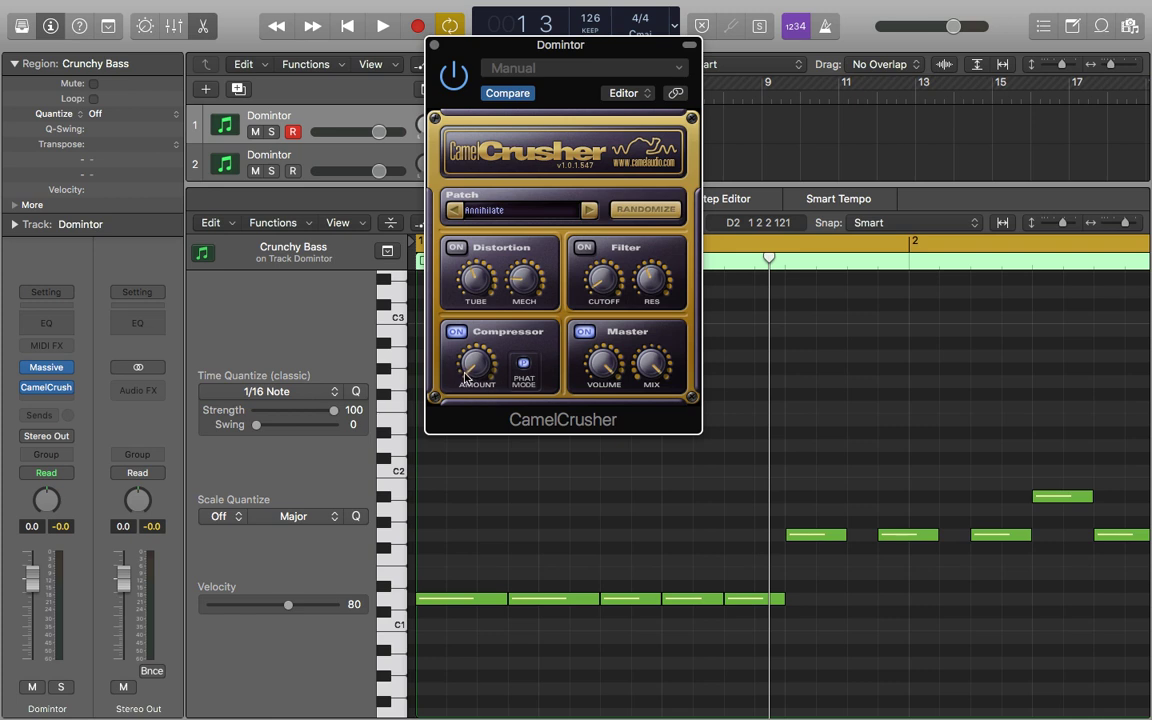
click(523, 368)
click(523, 368)
key(space)
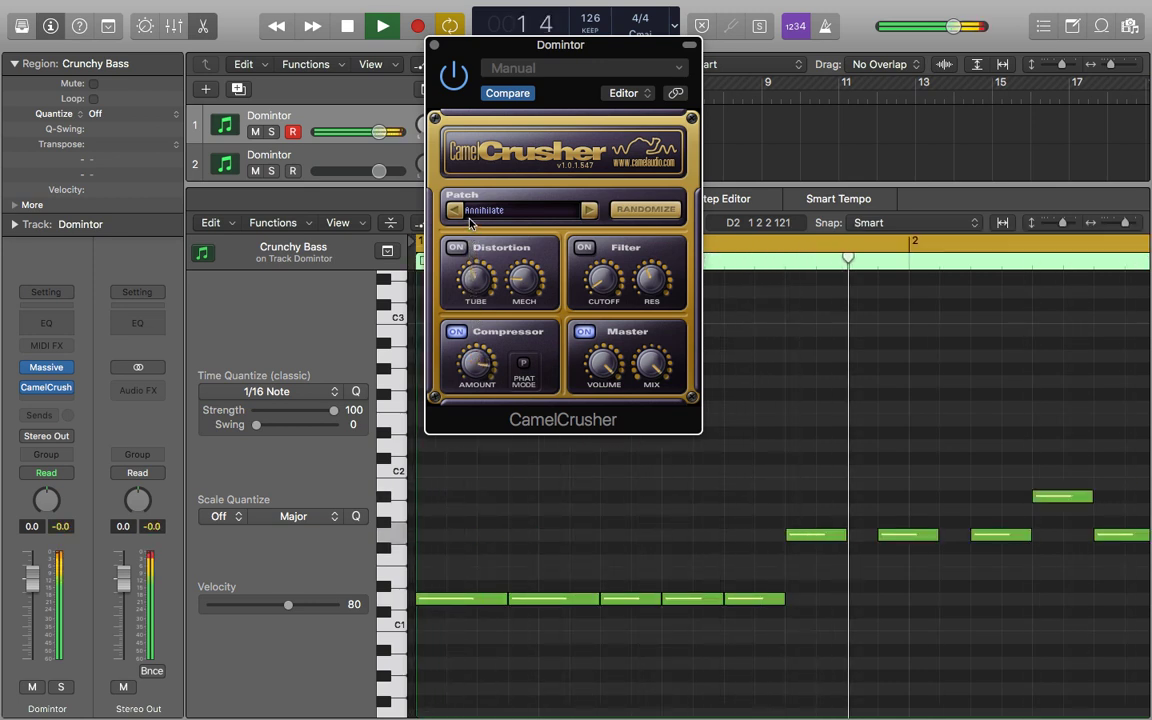
key(space)
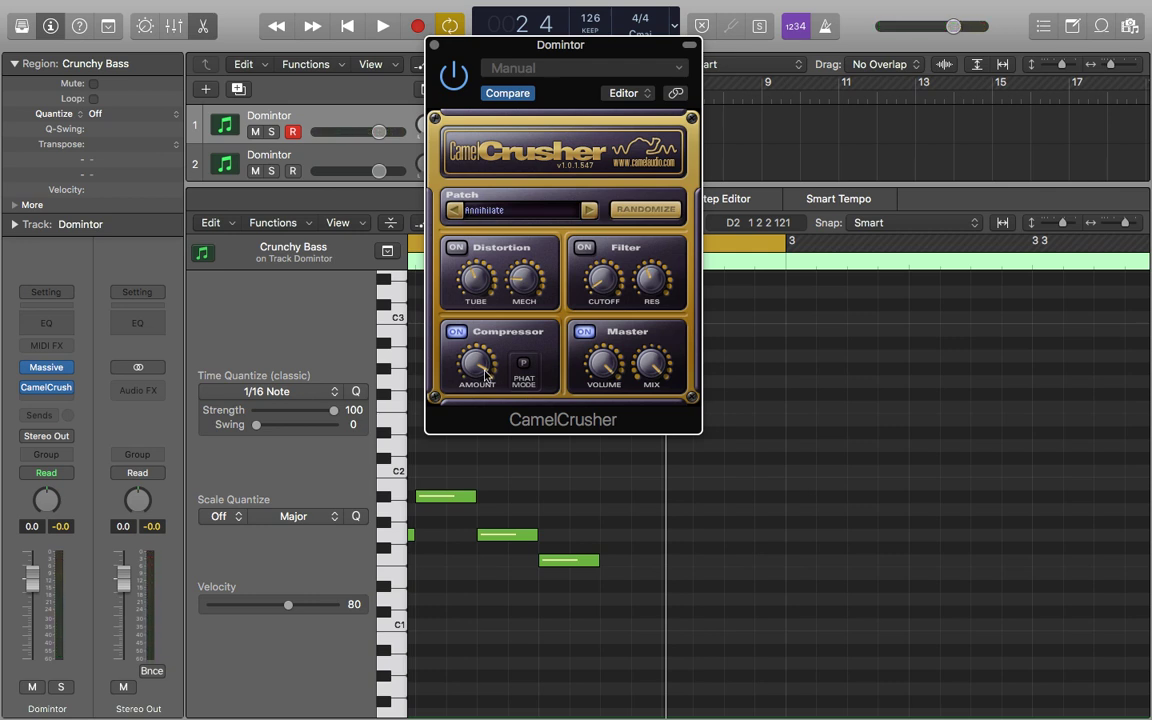
key(space)
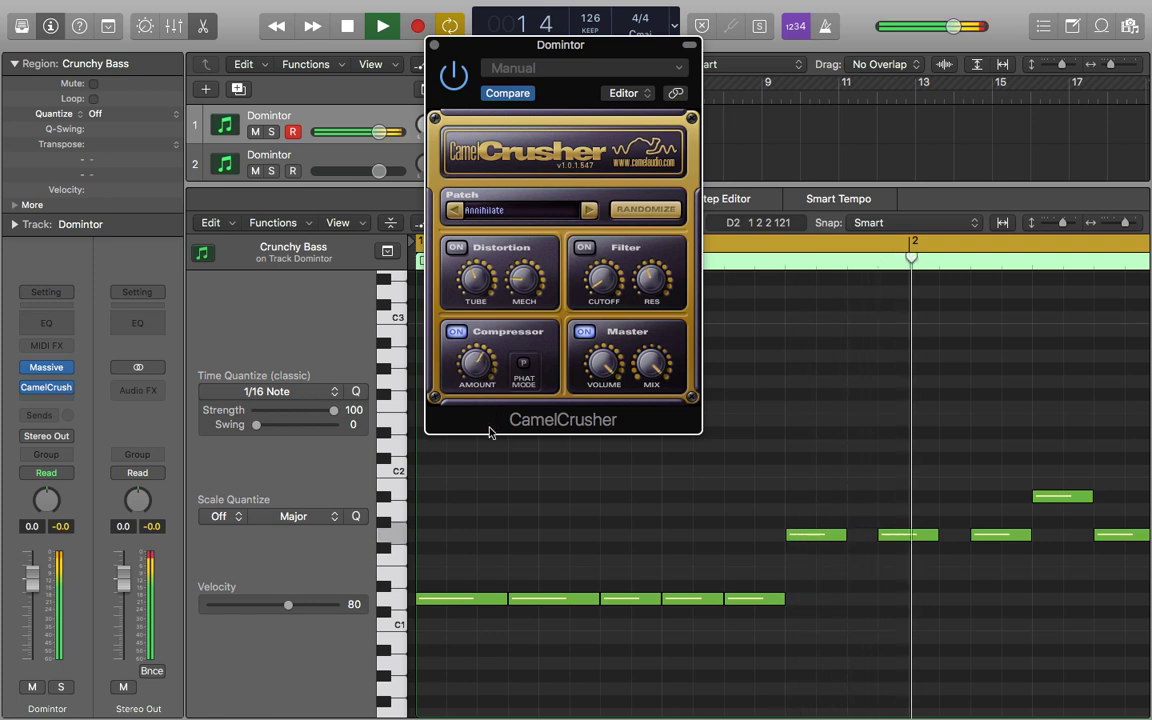
key(space)
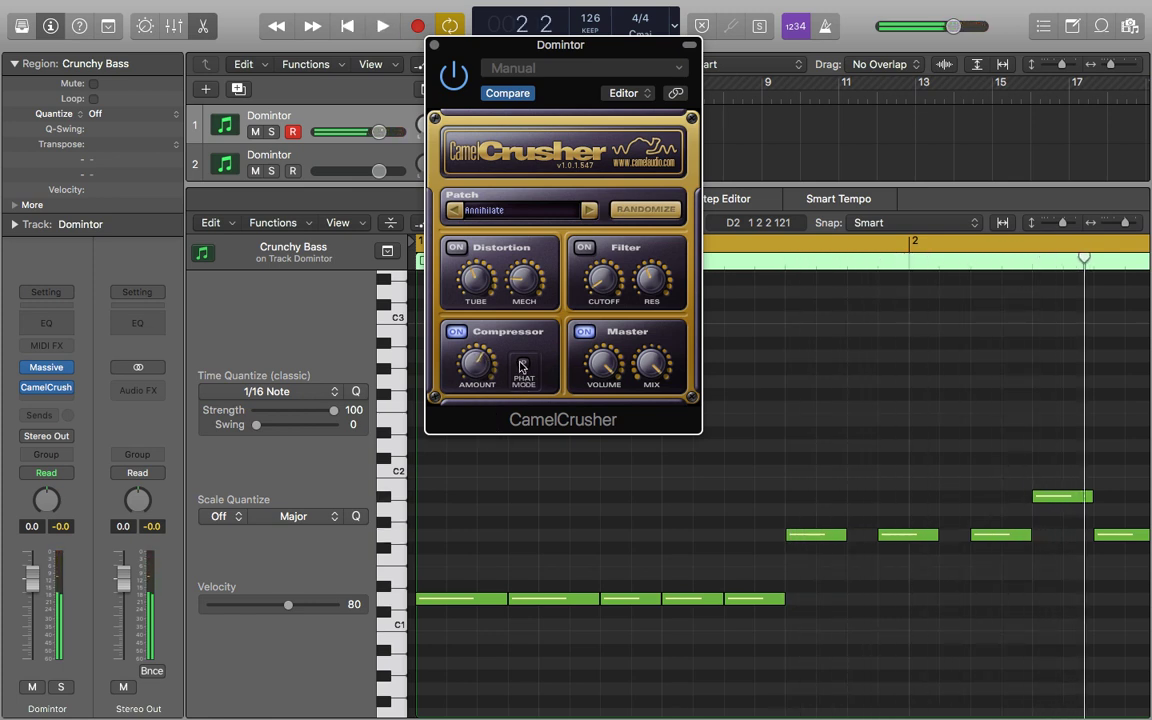
- Enable Phat Mode and audition the bass loop while varying the Compressor amount
click(521, 365)
key(space)
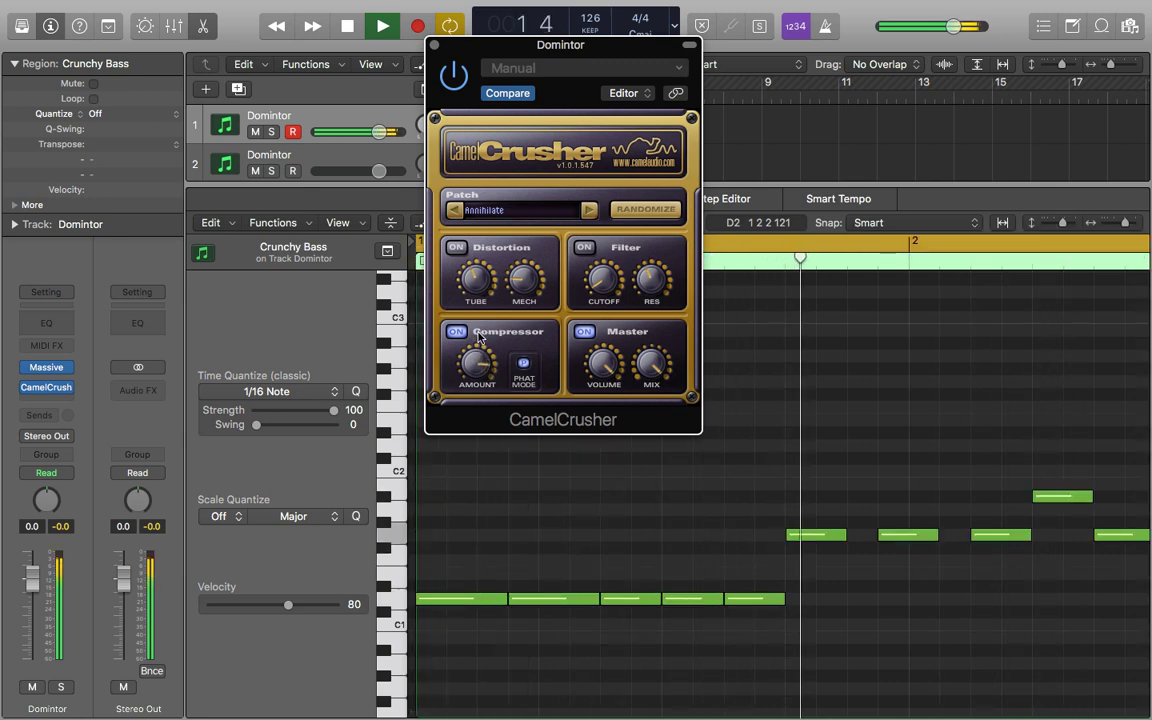
key(space)
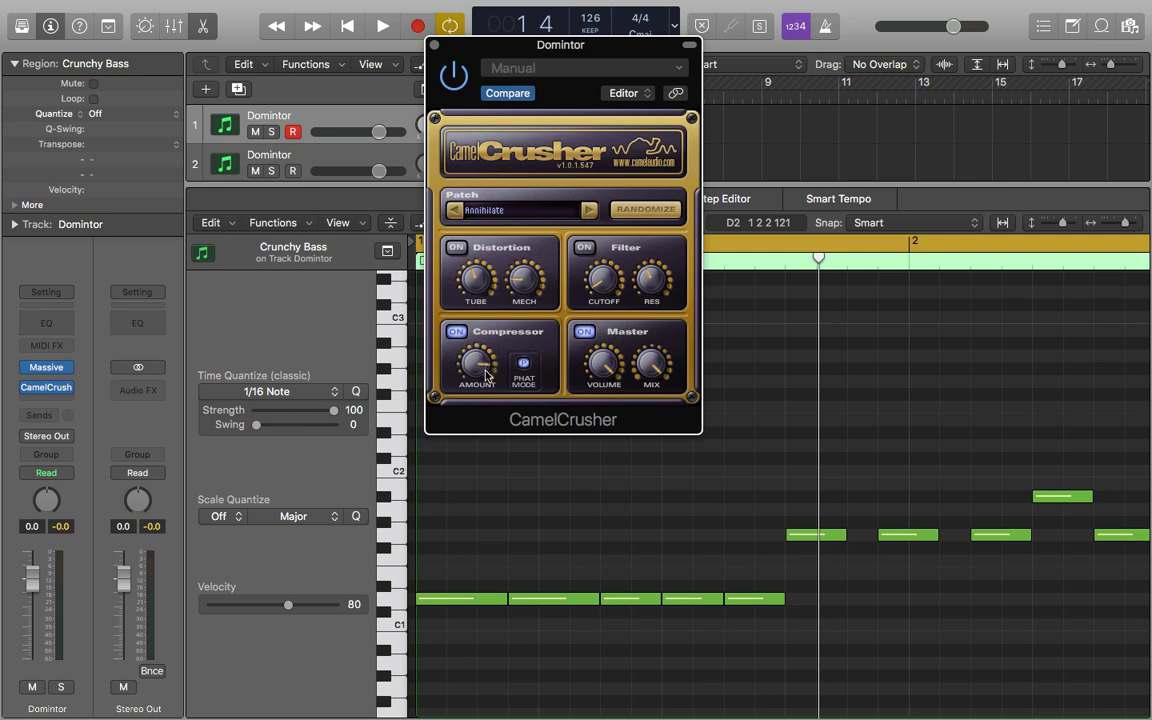
key(space)
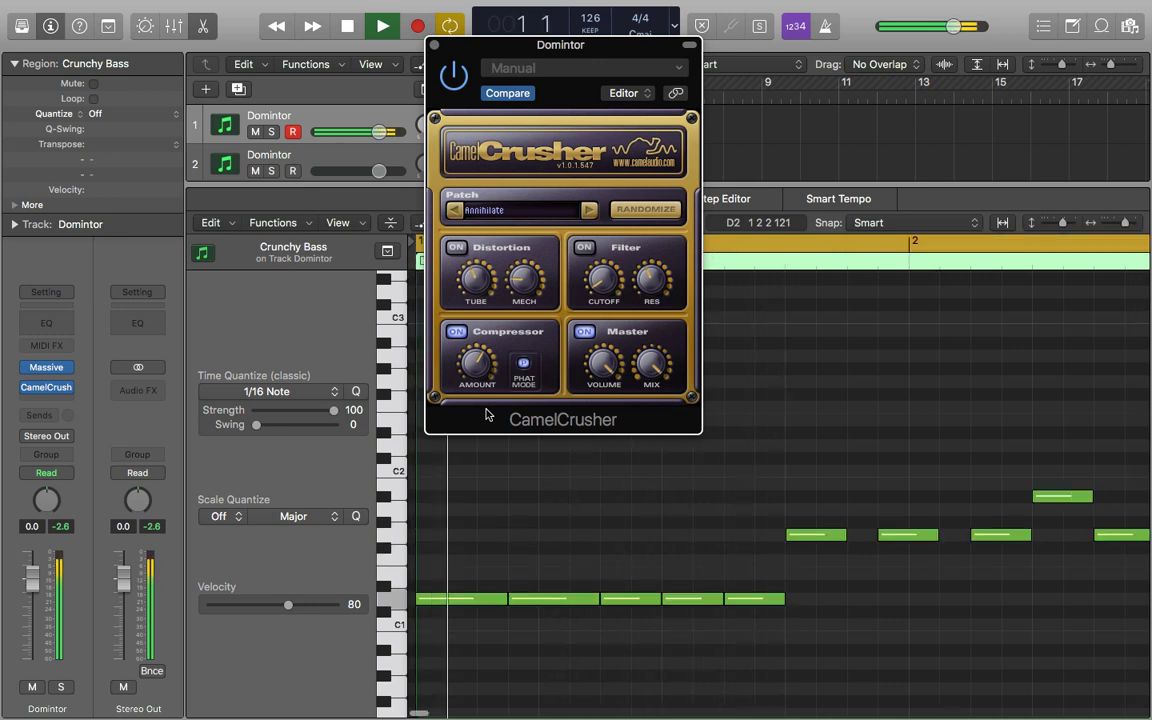
key(space)
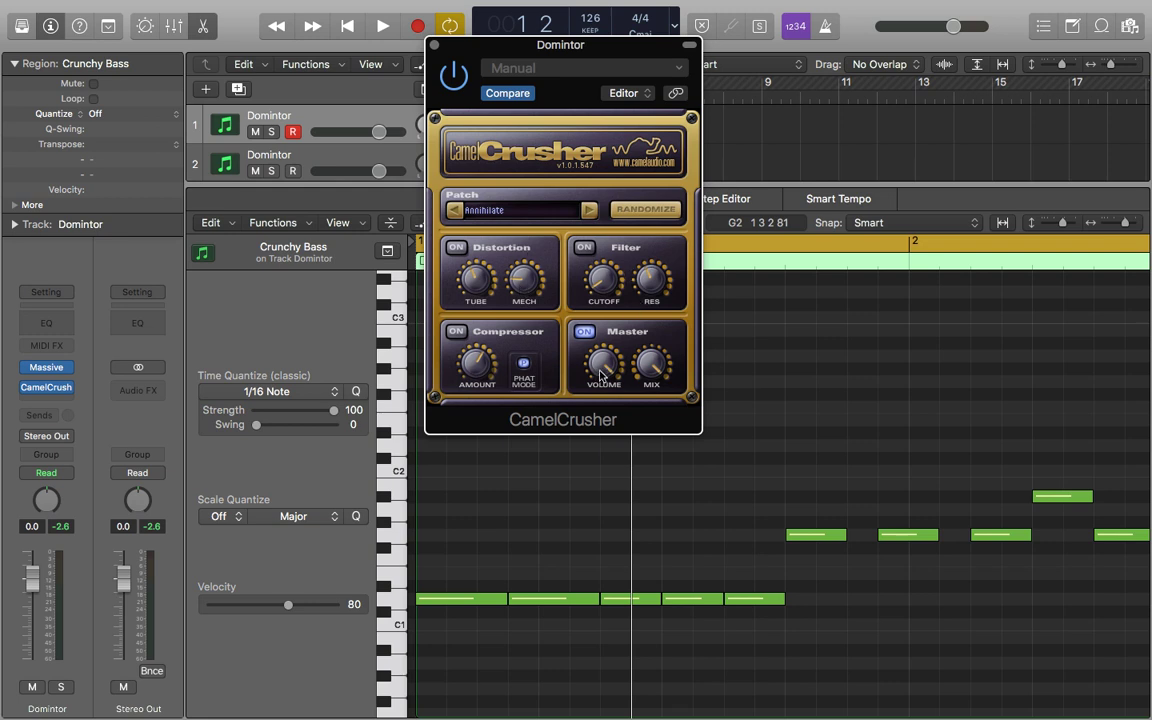
- Audition the bass loop without compression while adjusting the Master section's Mix
key(space)
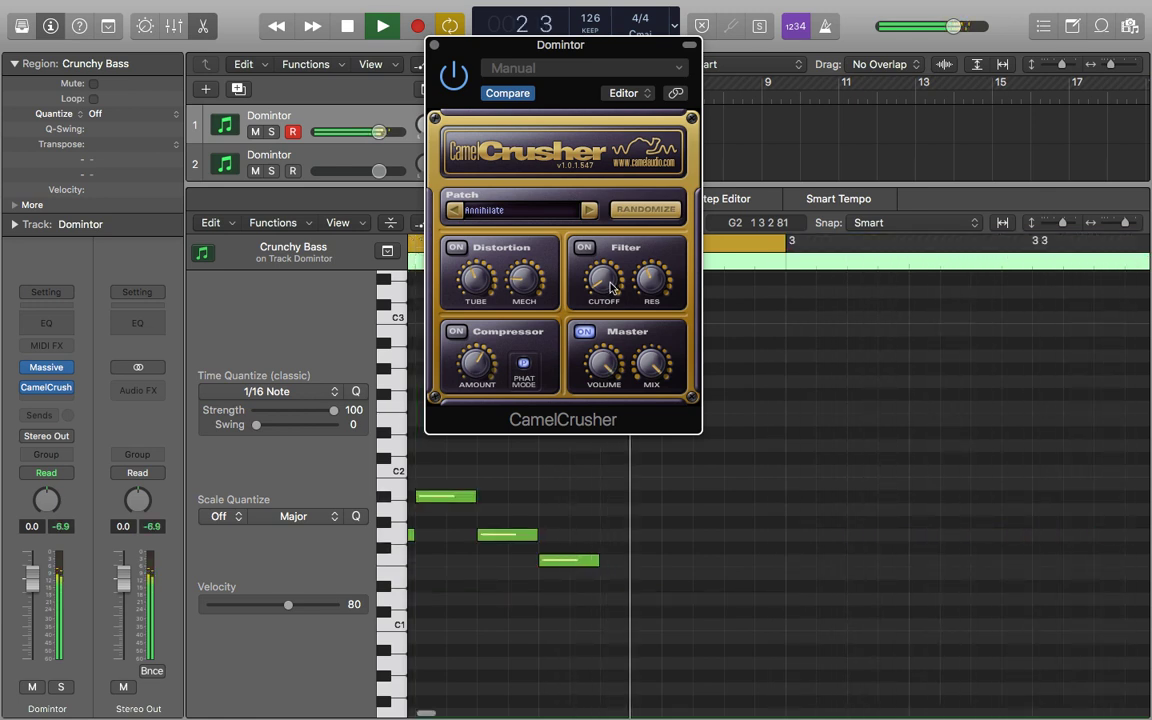
key(space)
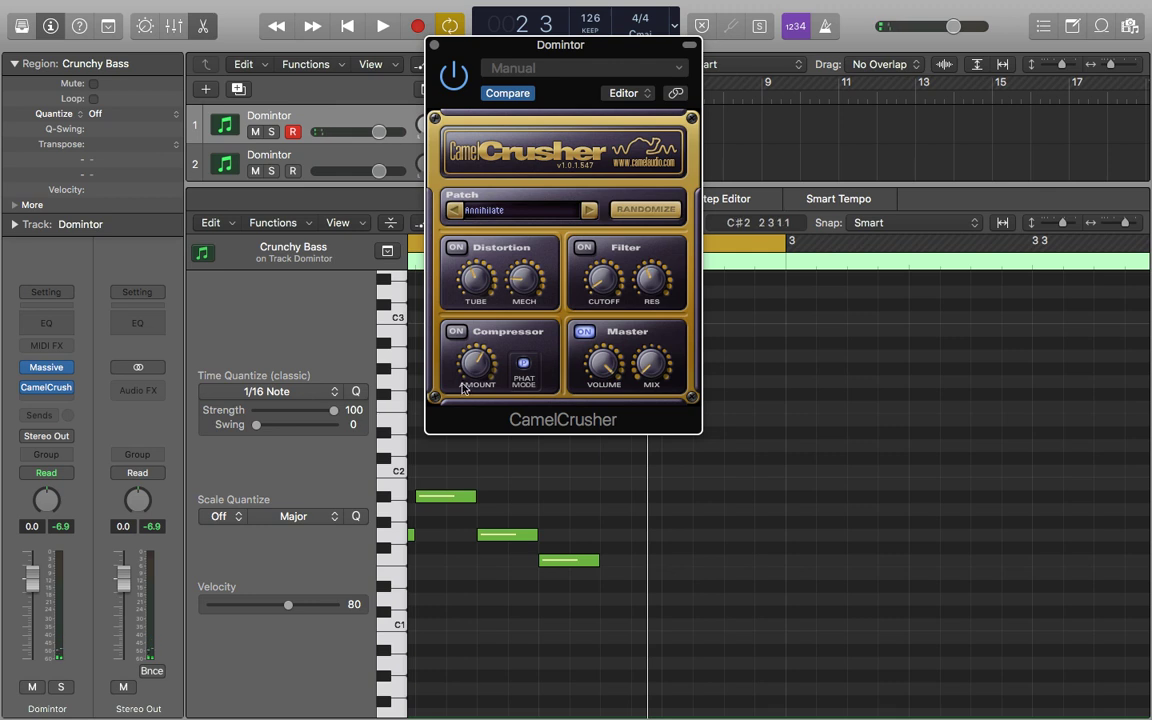
- Turn on the Distortion, Filter and Compressor sections together and audition the bass loop while raising the Master Mix from dry towards wet
click(457, 334)
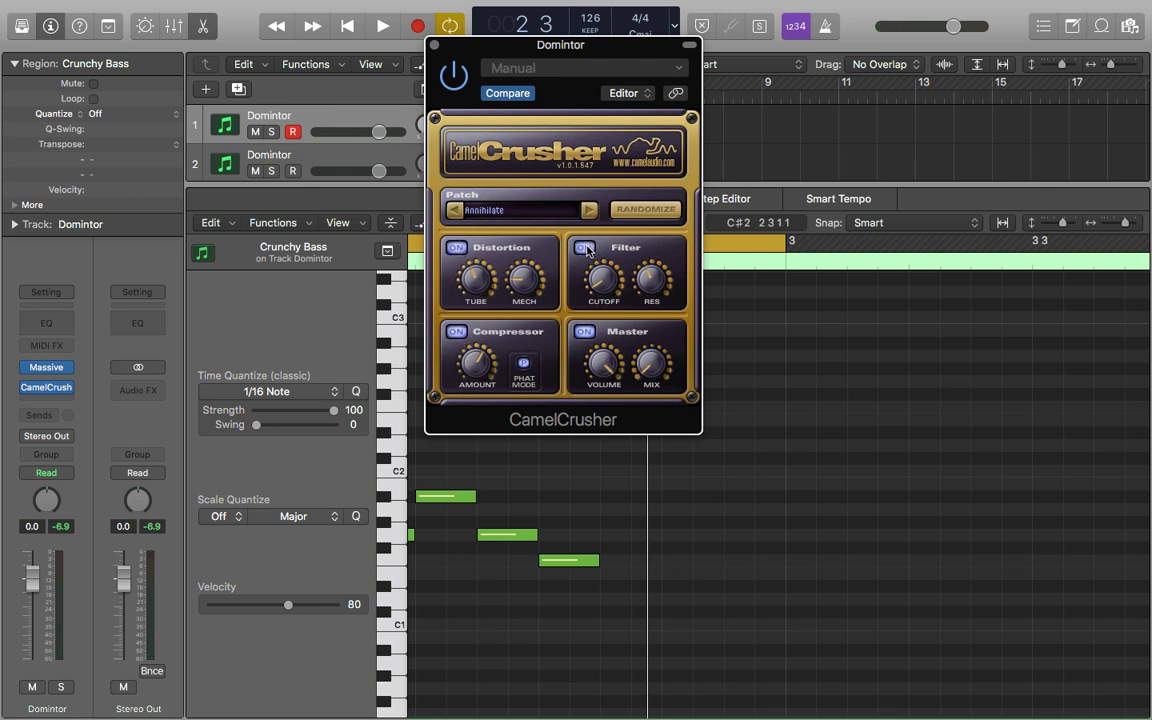
key(space)
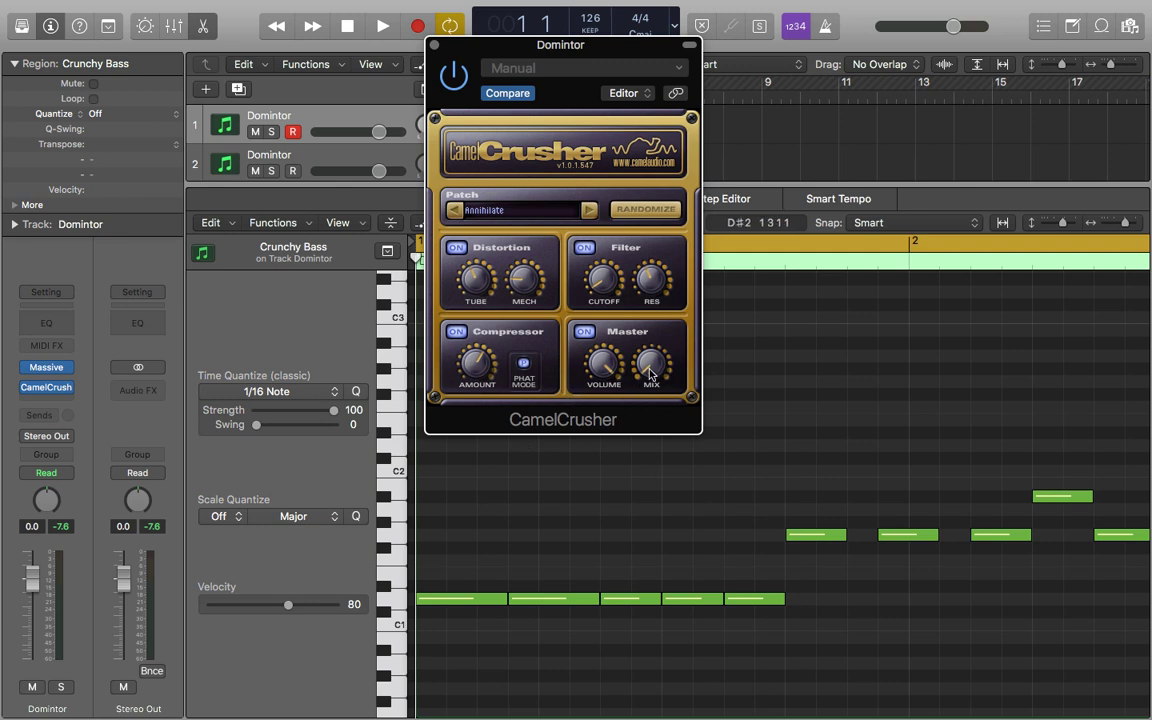
key(space)
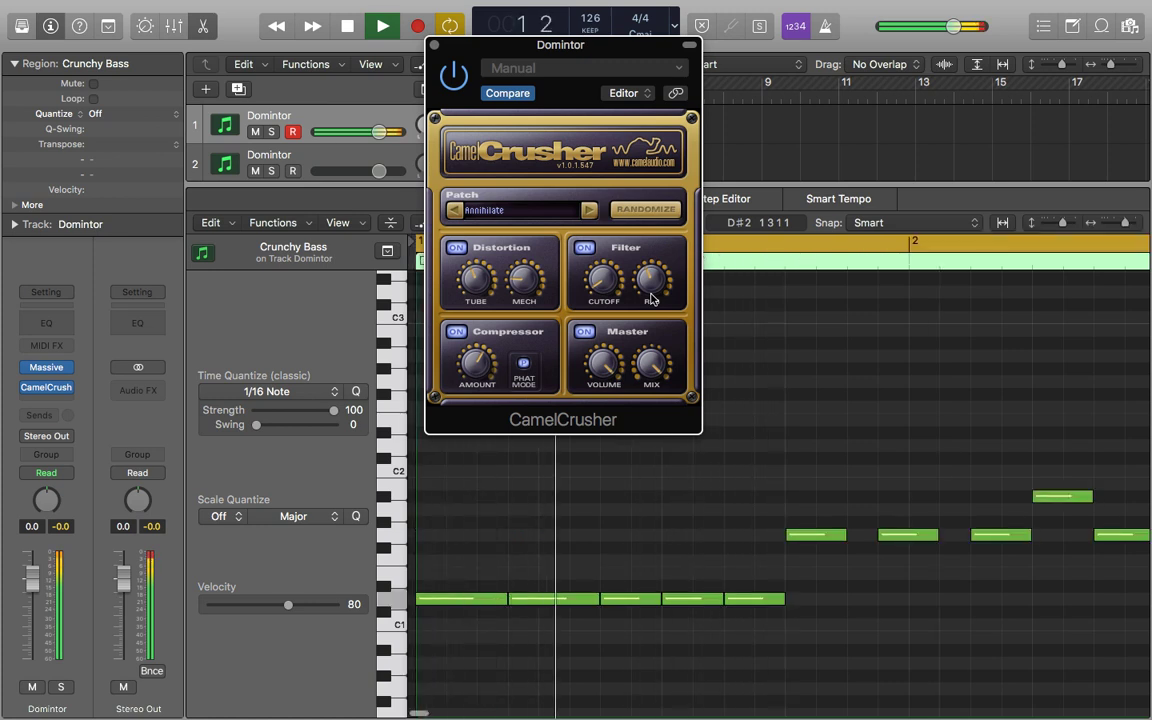
key(space)
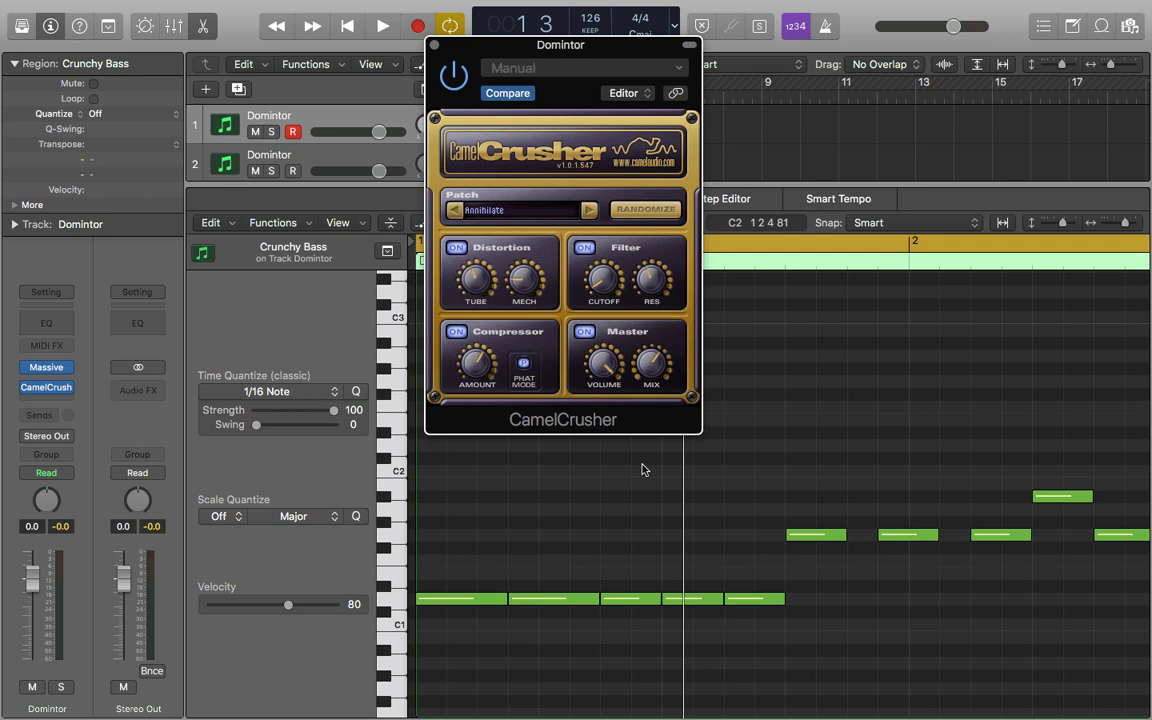
- Randomize the CamelCrusher settings and audition the bass loop with them while raising the filter's Cutoff
click(674, 218)
key(space)
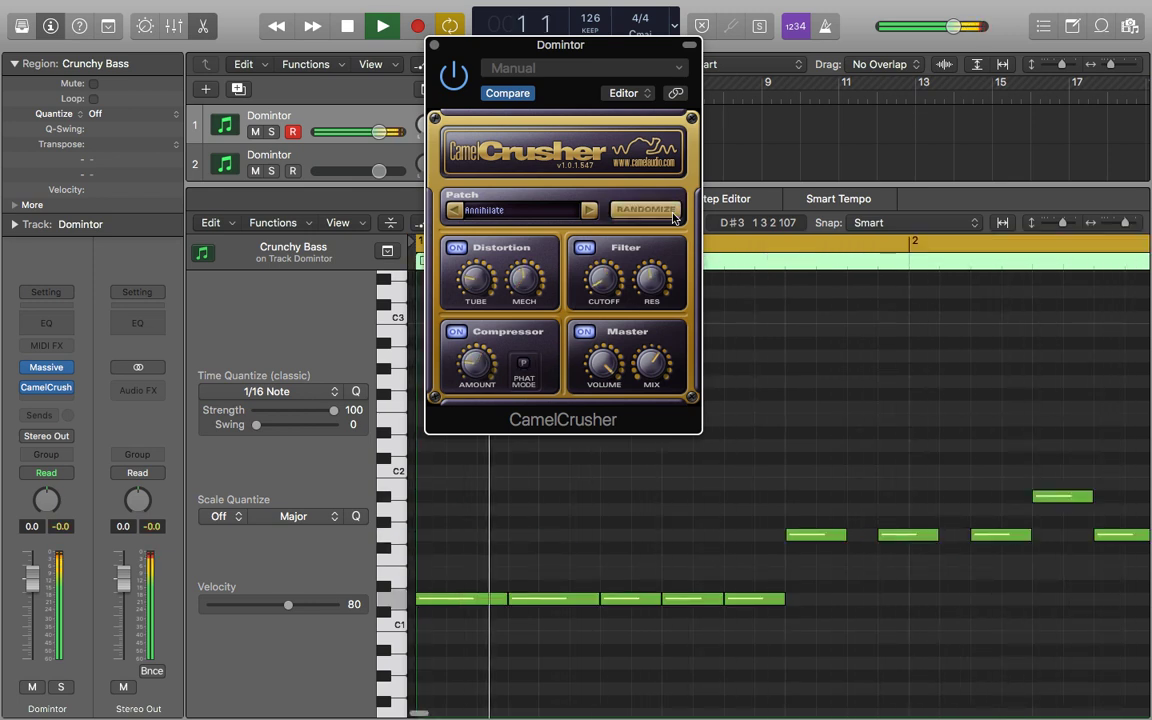
key(space)
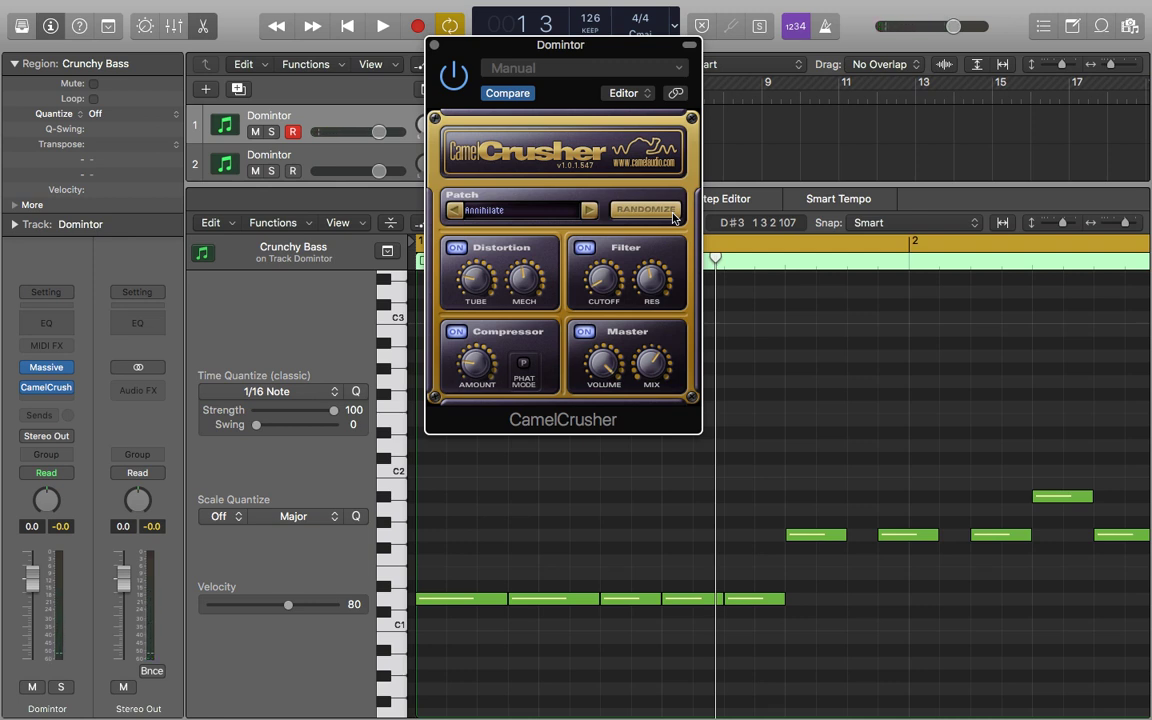
key(space)
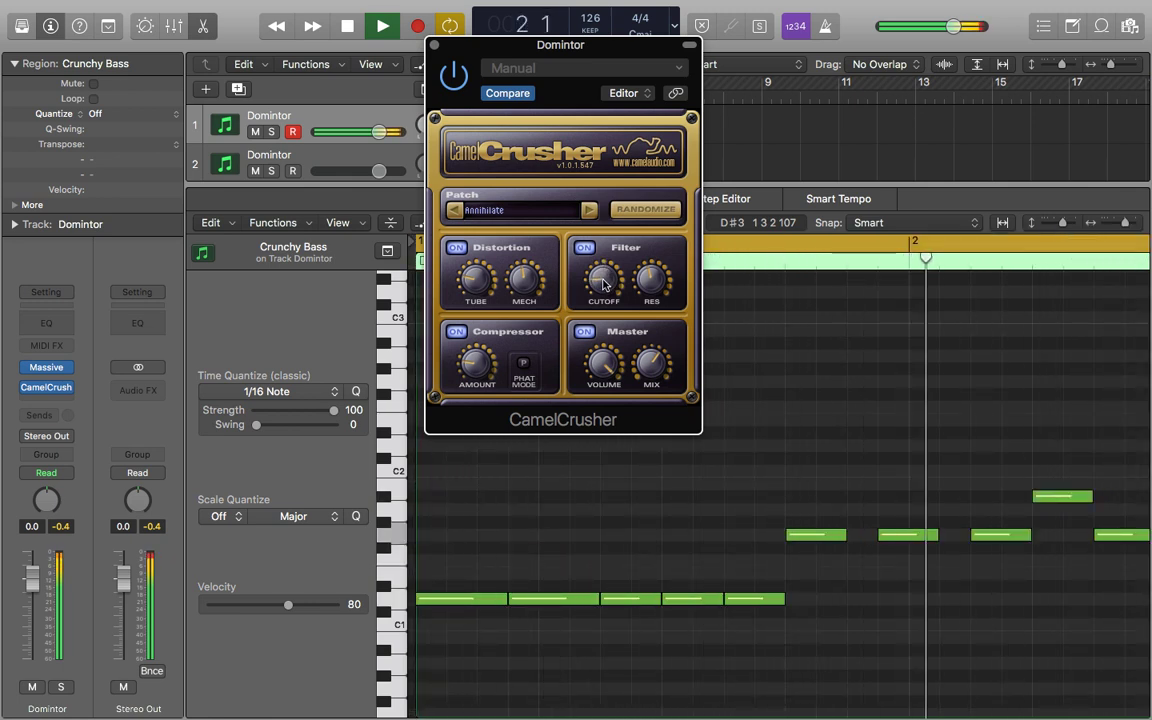
key(space)
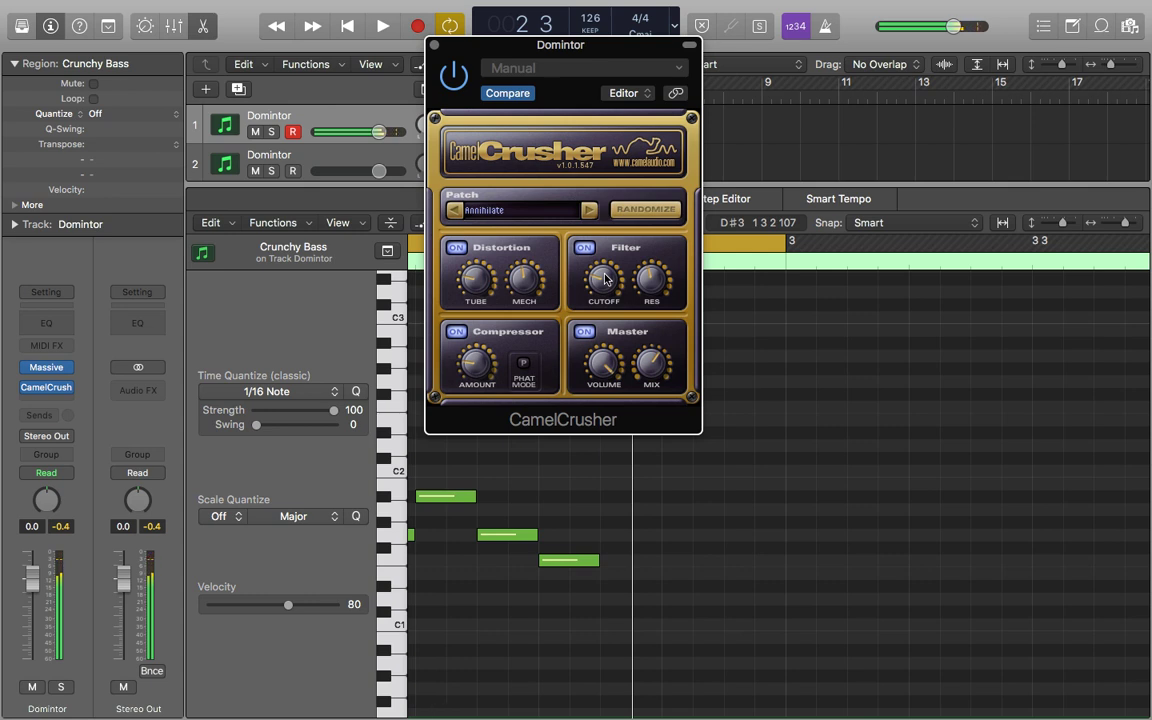